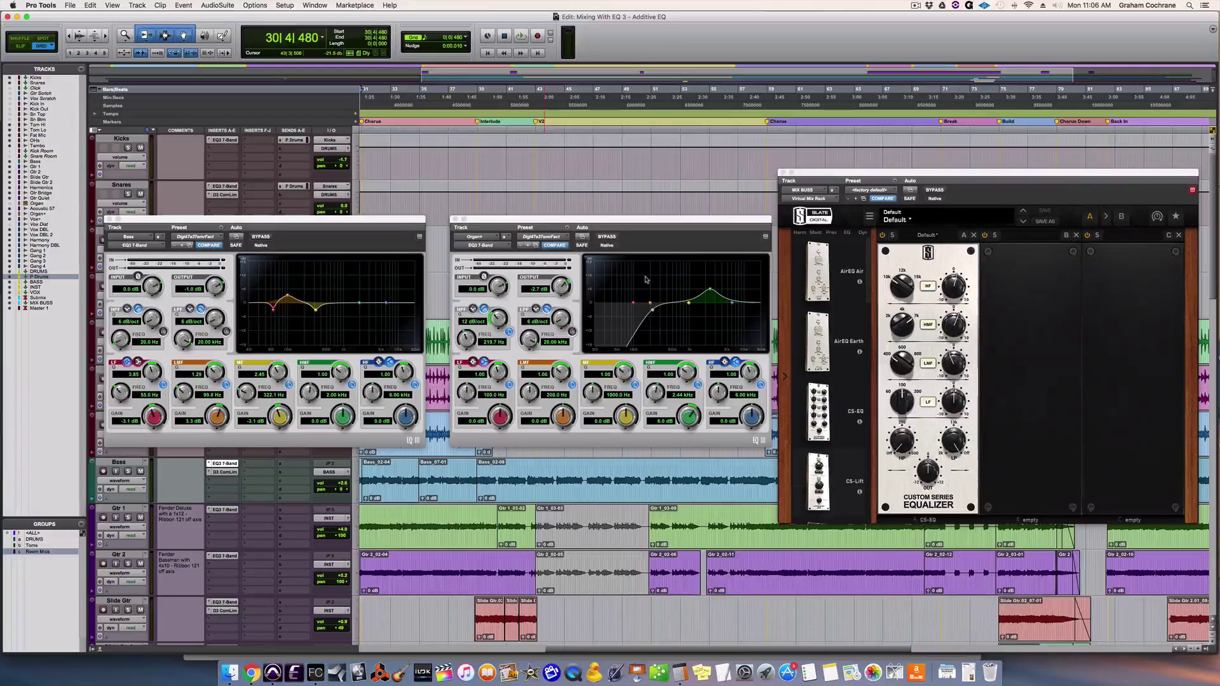
- Close the MIX BUSS and Organ+ plug-in windows and move the Bass EQ window to the middle of the session
{"action": "left_click", "coordinate": [783, 172]}
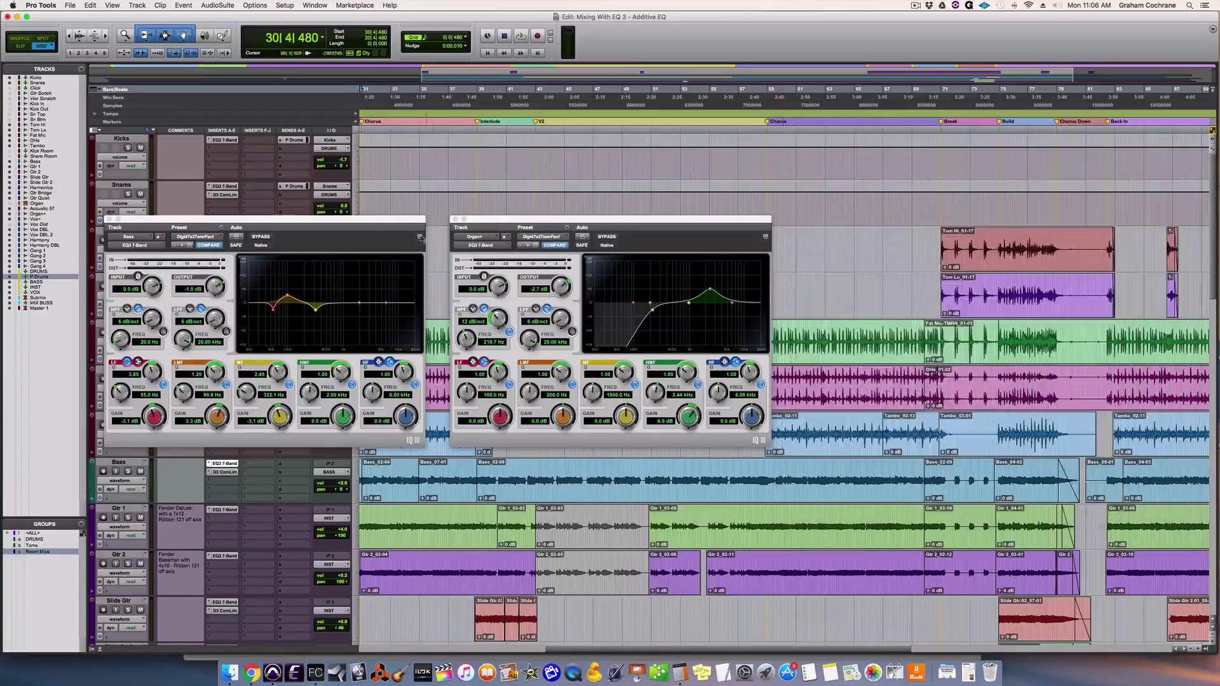
{"action": "left_click", "coordinate": [457, 218]}
{"action": "left_click_drag", "start_coordinate": [388, 222], "coordinate": [779, 238]}
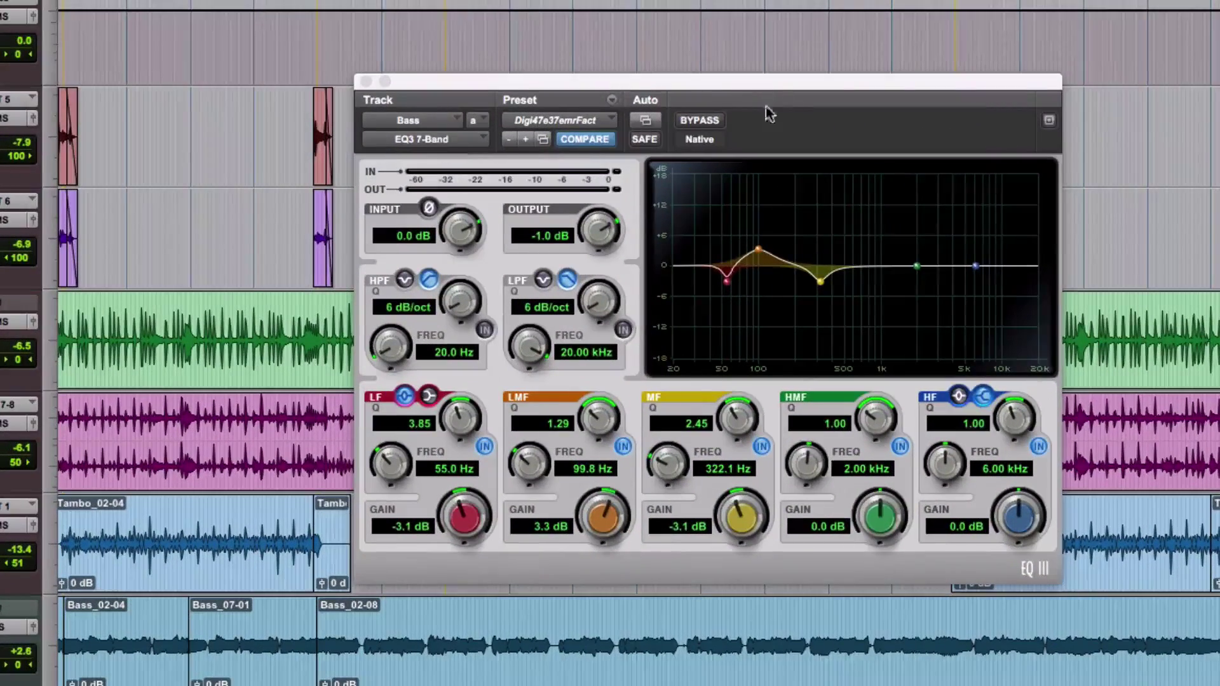
- Play the song and compare the Bass track with its EQ bypassed and engaged, leaving the EQ engaged
{"action": "left_click", "coordinate": [701, 120]}
{"action": "key", "text": "space"}
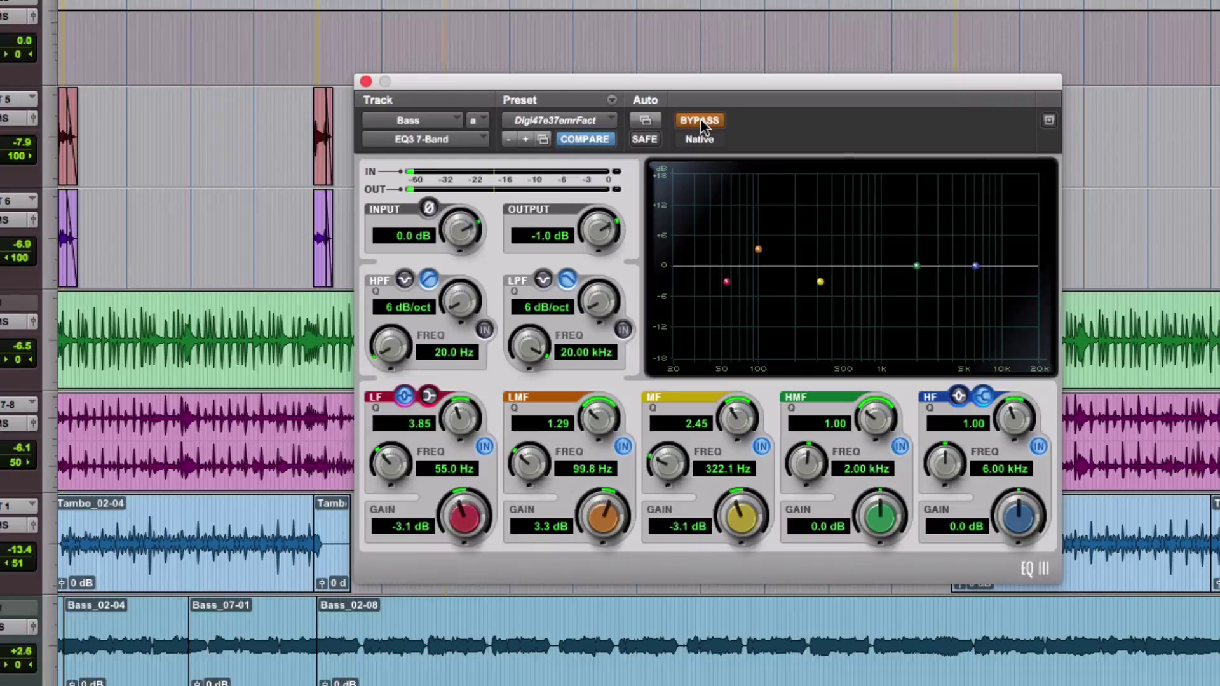
{"action": "left_click", "coordinate": [701, 120]}
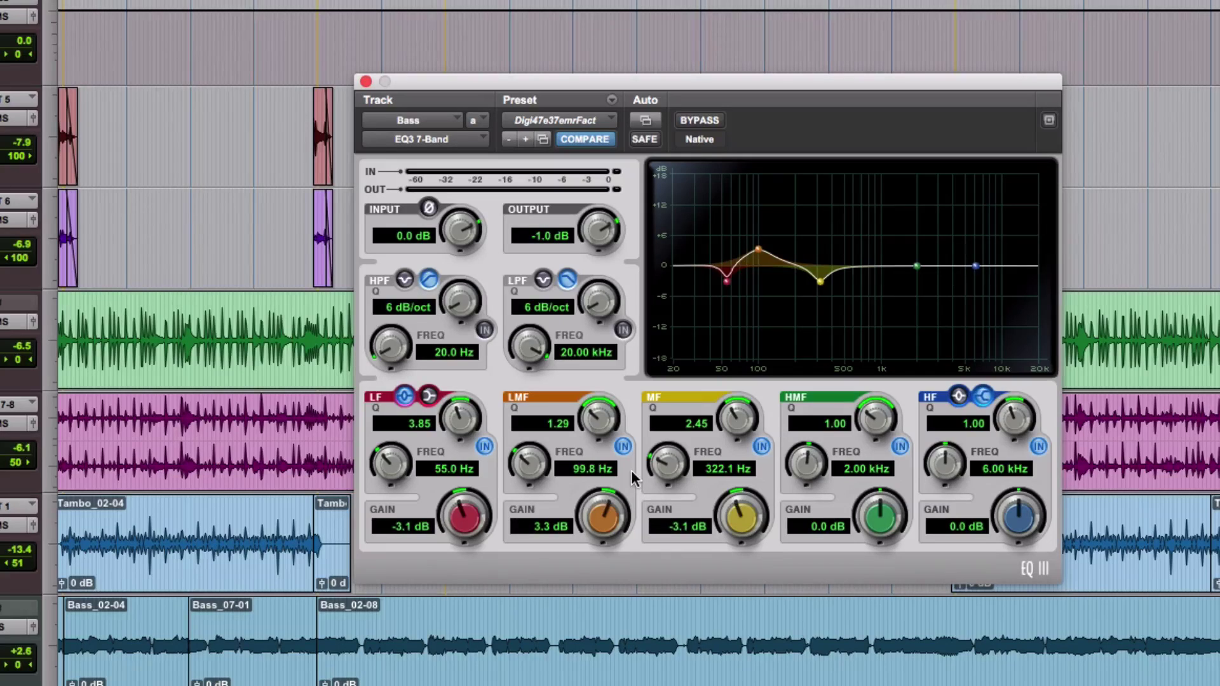
{"action": "left_click", "coordinate": [698, 119]}
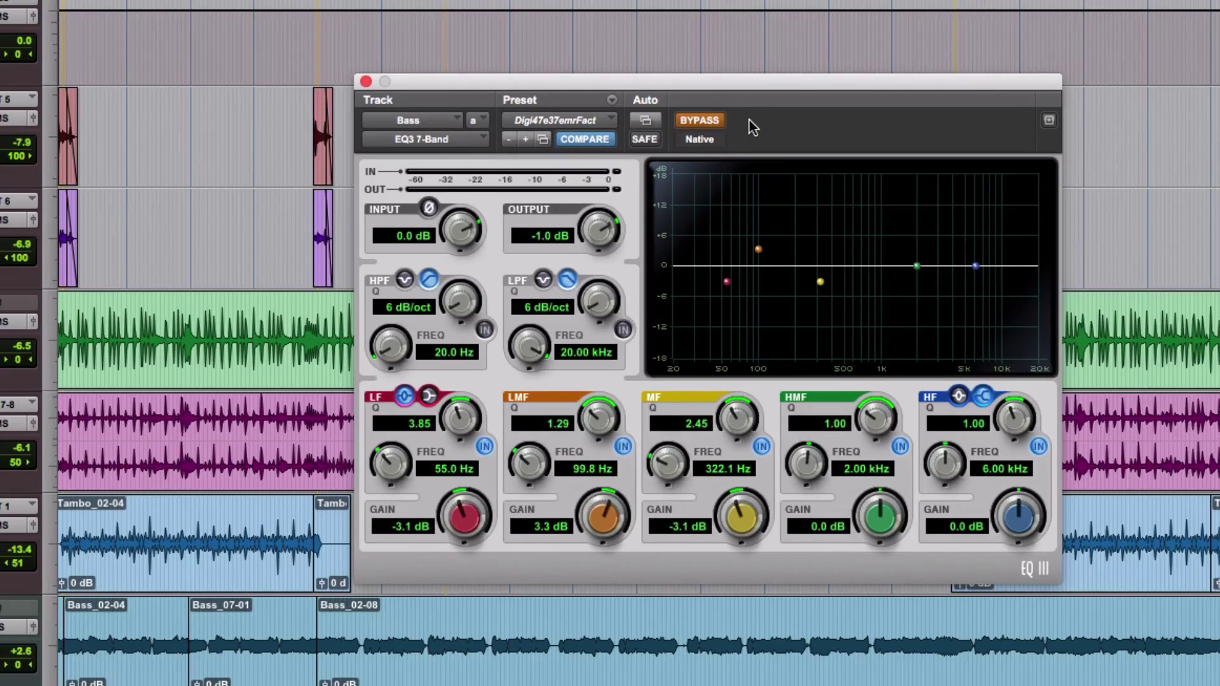
{"action": "key", "text": "space"}
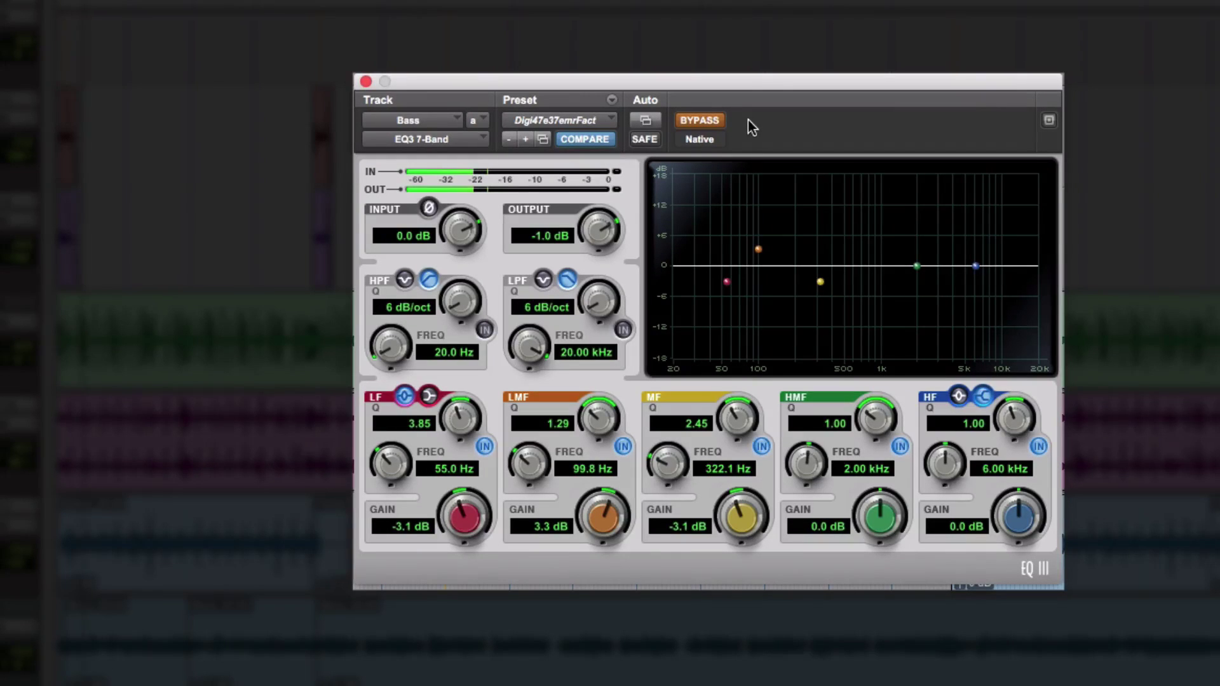
{"action": "left_click", "coordinate": [714, 123]}
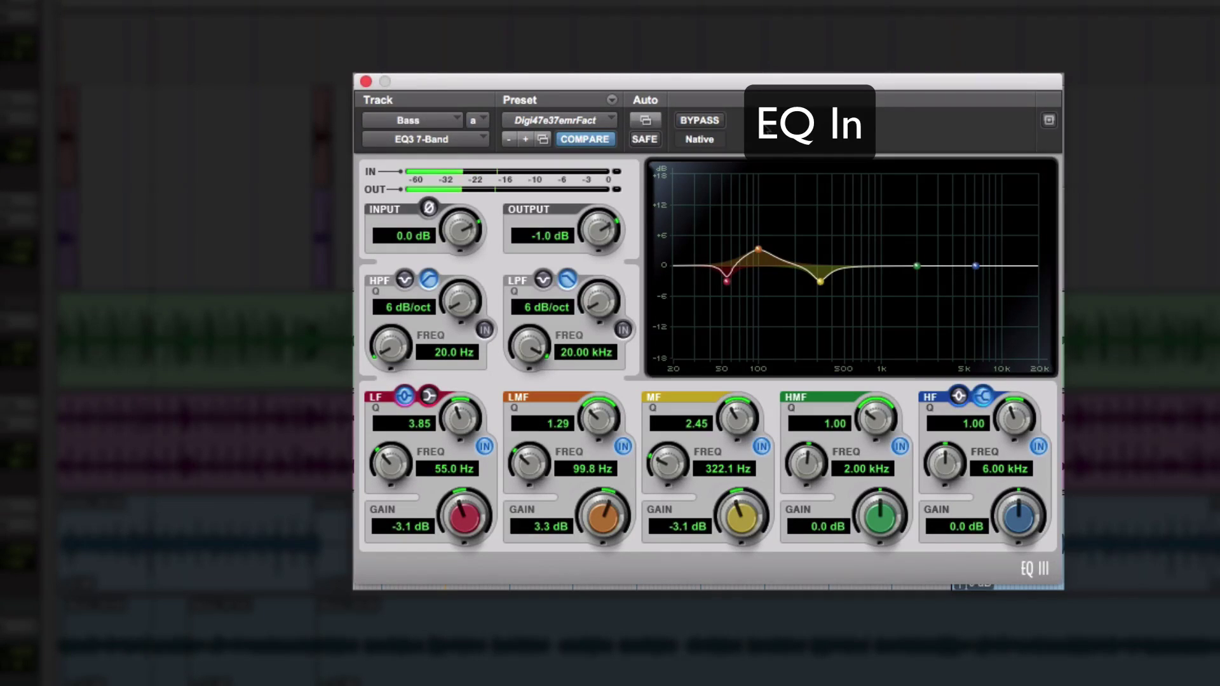
{"action": "left_click", "coordinate": [699, 121]}
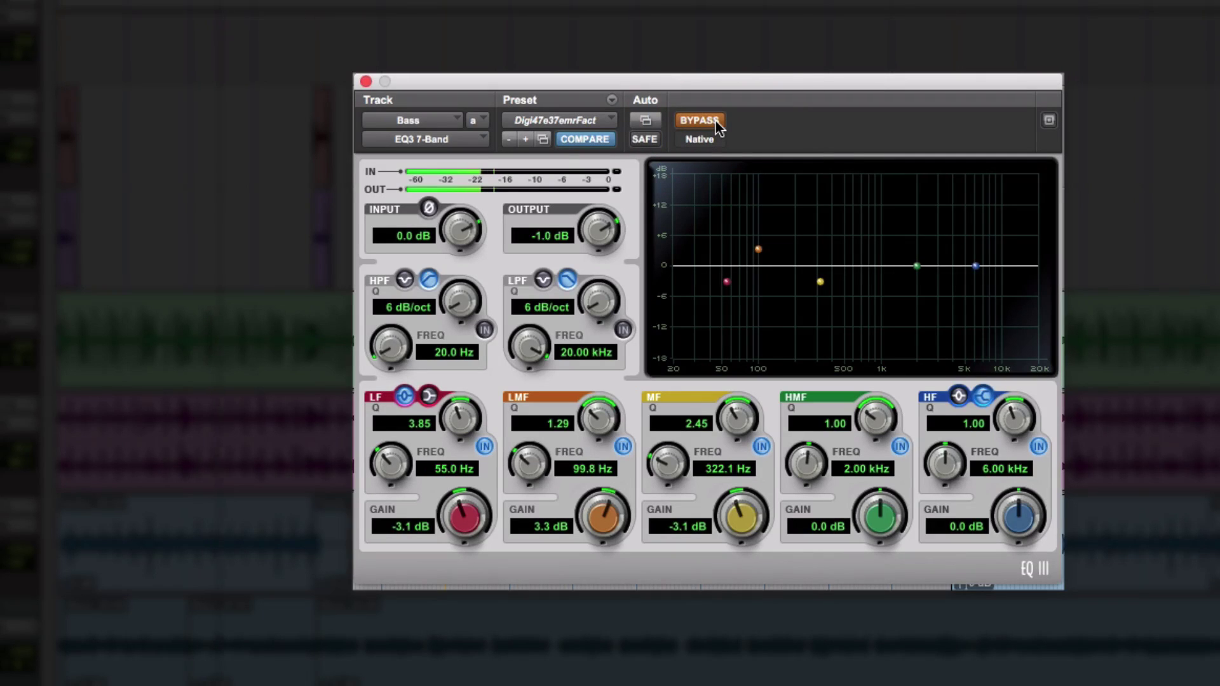
{"action": "left_click", "coordinate": [715, 121]}
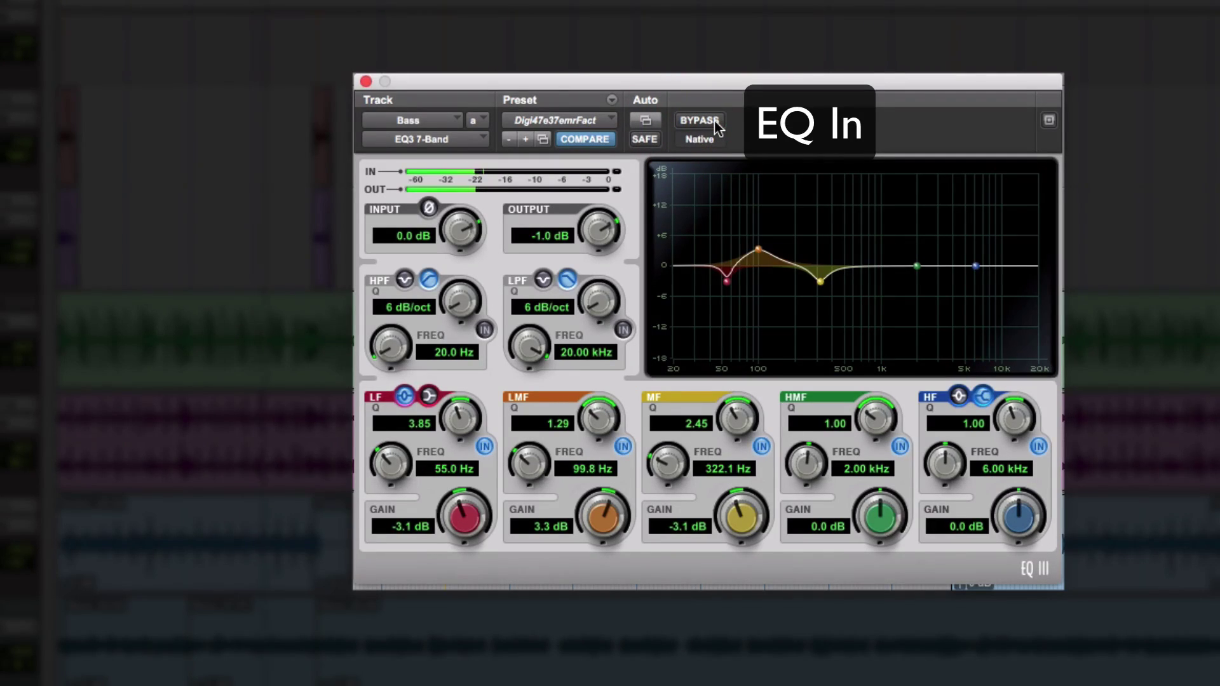
{"action": "left_click", "coordinate": [699, 121]}
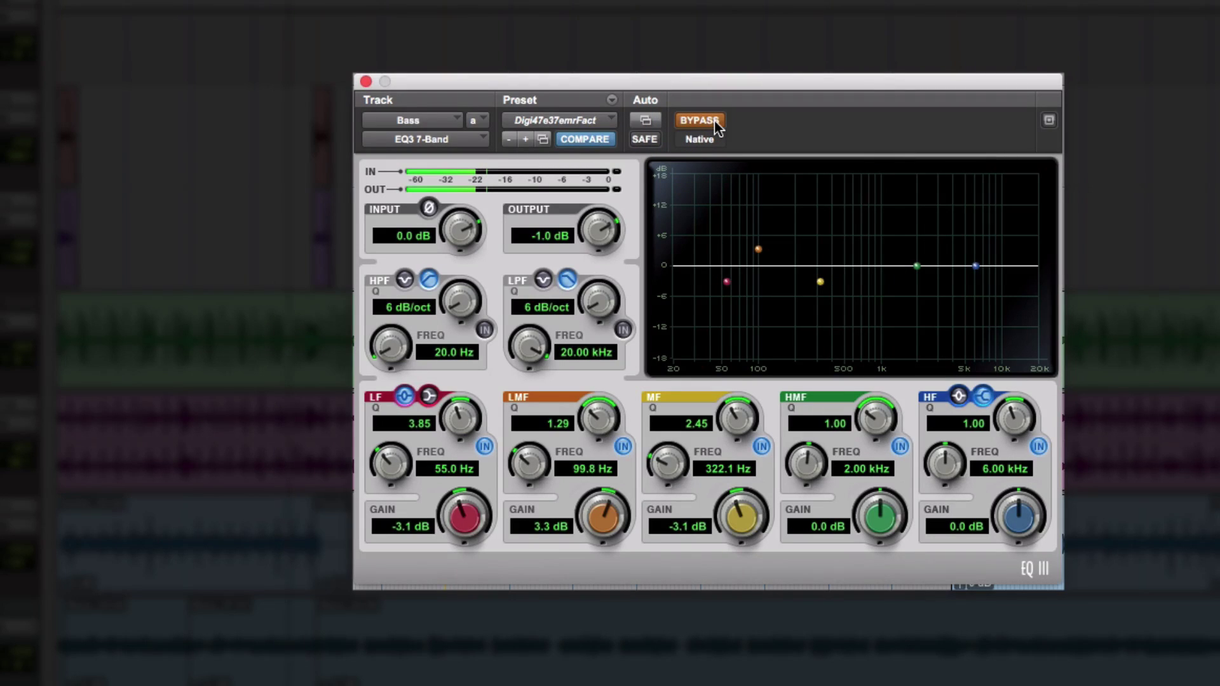
{"action": "left_click", "coordinate": [714, 119]}
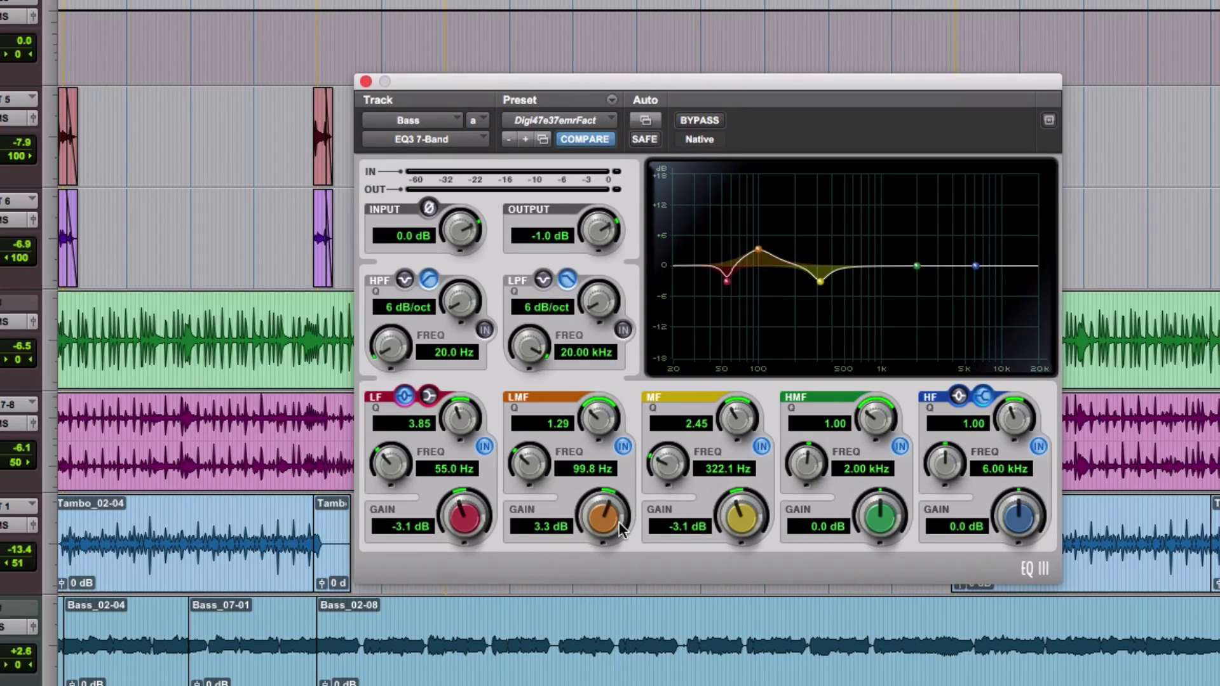
- Boost the Bass EQ's LMF band to 11.8 dB with a Q of 5.13, and sweep its frequency during playback, settling at 101.5 Hz
{"action": "left_click_drag", "start_coordinate": [608, 528], "coordinate": [605, 559]}
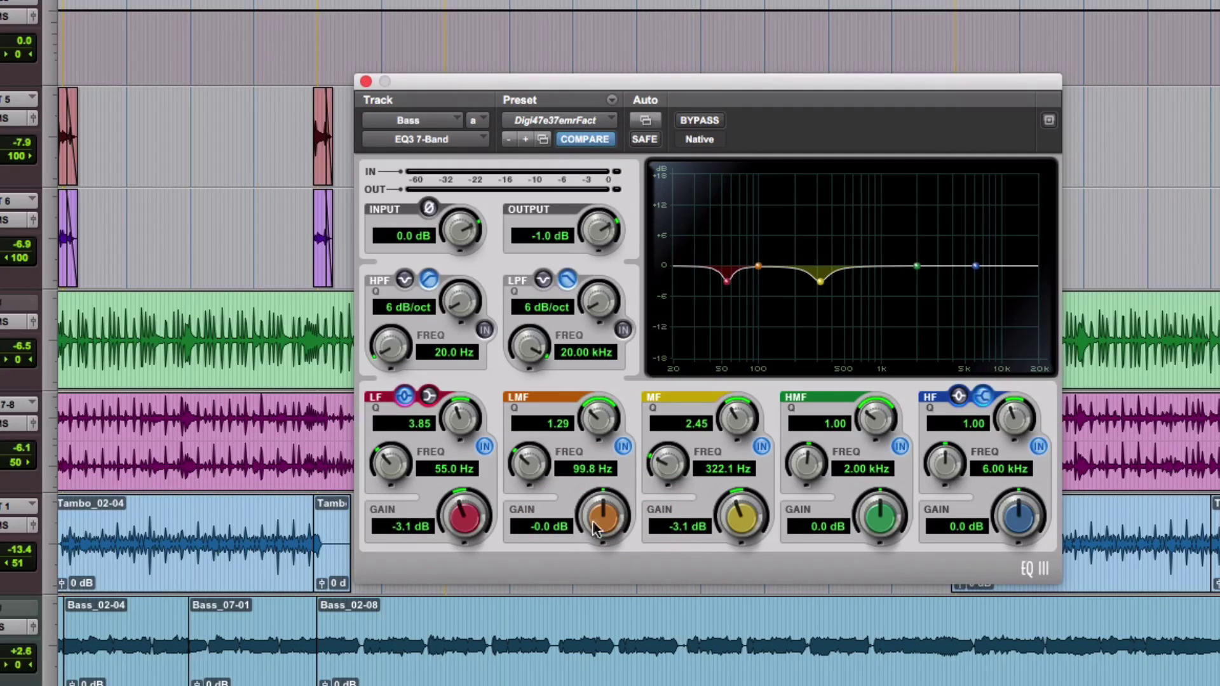
{"action": "left_click_drag", "start_coordinate": [601, 525], "coordinate": [605, 476]}
{"action": "left_click_drag", "start_coordinate": [602, 416], "coordinate": [602, 375]}
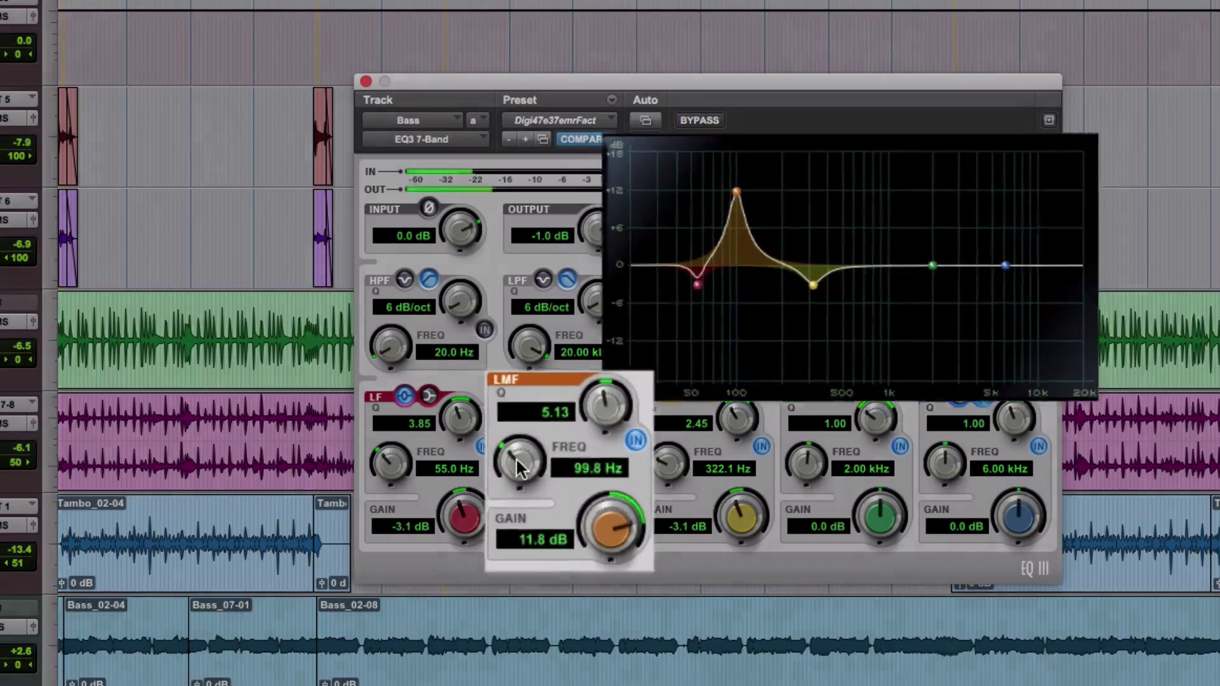
{"action": "left_click_drag", "start_coordinate": [527, 468], "coordinate": [518, 505]}
{"action": "mouse_move", "coordinate": [472, 539]}
{"action": "left_mouse_down"}
{"action": "mouse_move", "coordinate": [493, 287]}
{"action": "mouse_move", "coordinate": [490, 403]}
{"action": "left_mouse_up"}
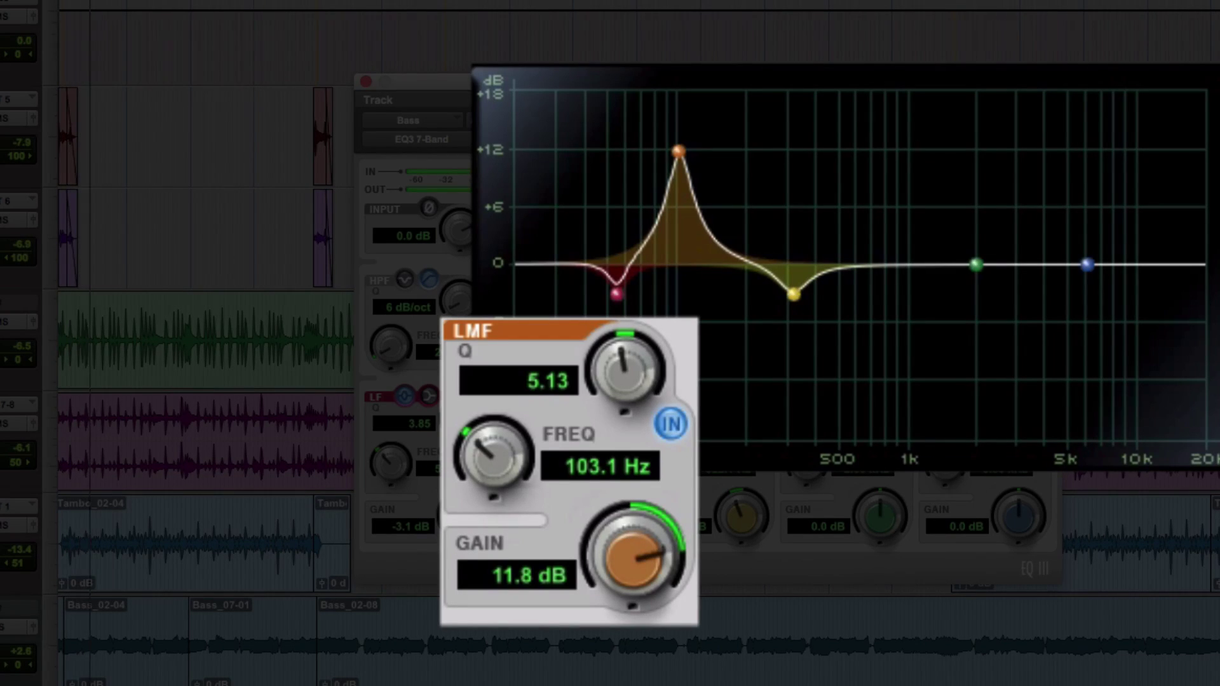
{"action": "left_click_drag", "start_coordinate": [494, 456], "coordinate": [464, 513]}
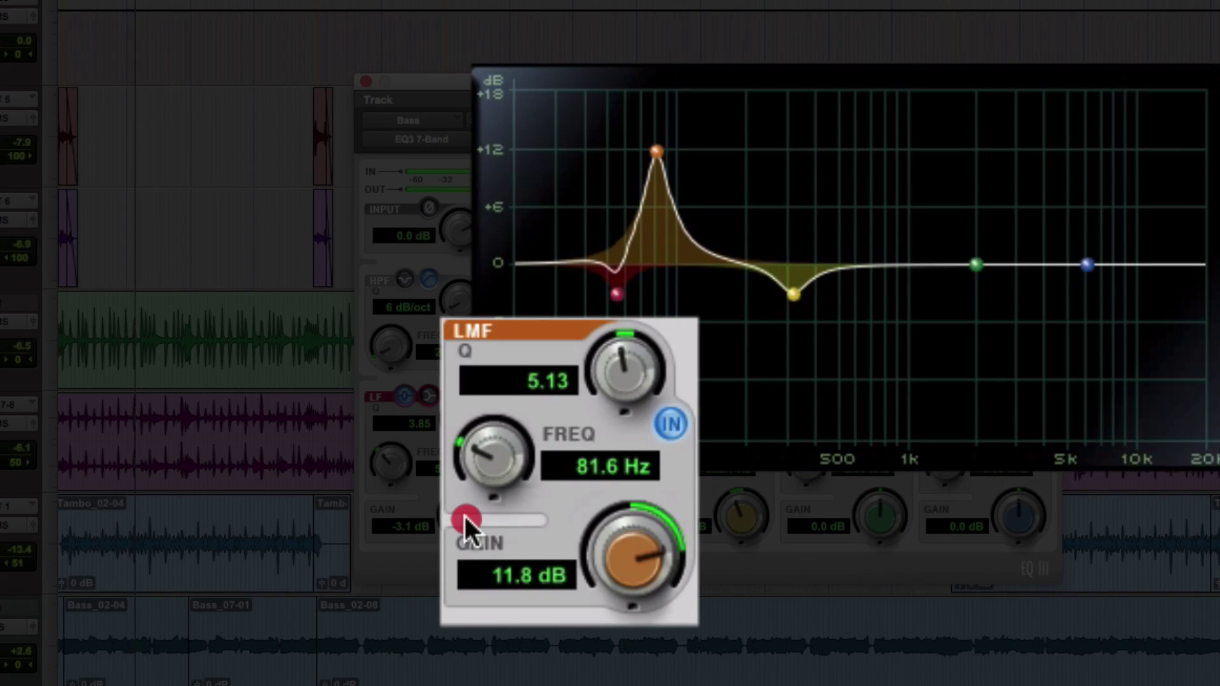
{"action": "left_click_drag", "start_coordinate": [464, 513], "coordinate": [464, 458]}
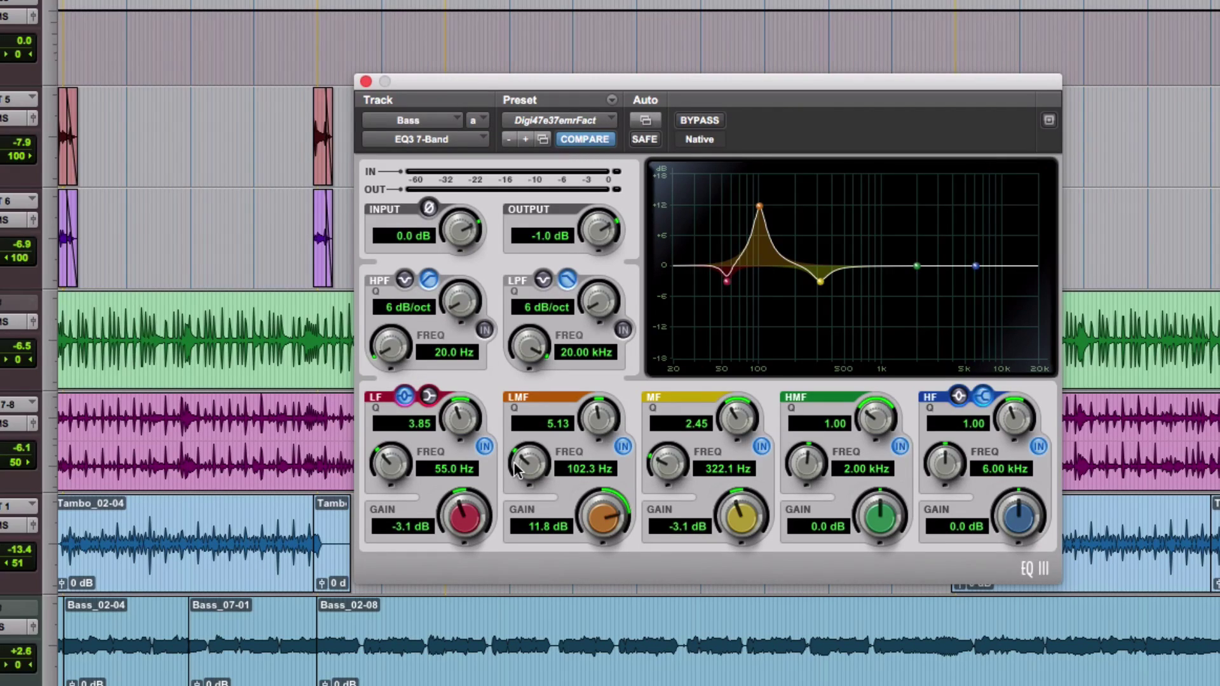
{"action": "left_click_drag", "start_coordinate": [524, 467], "coordinate": [533, 467]}
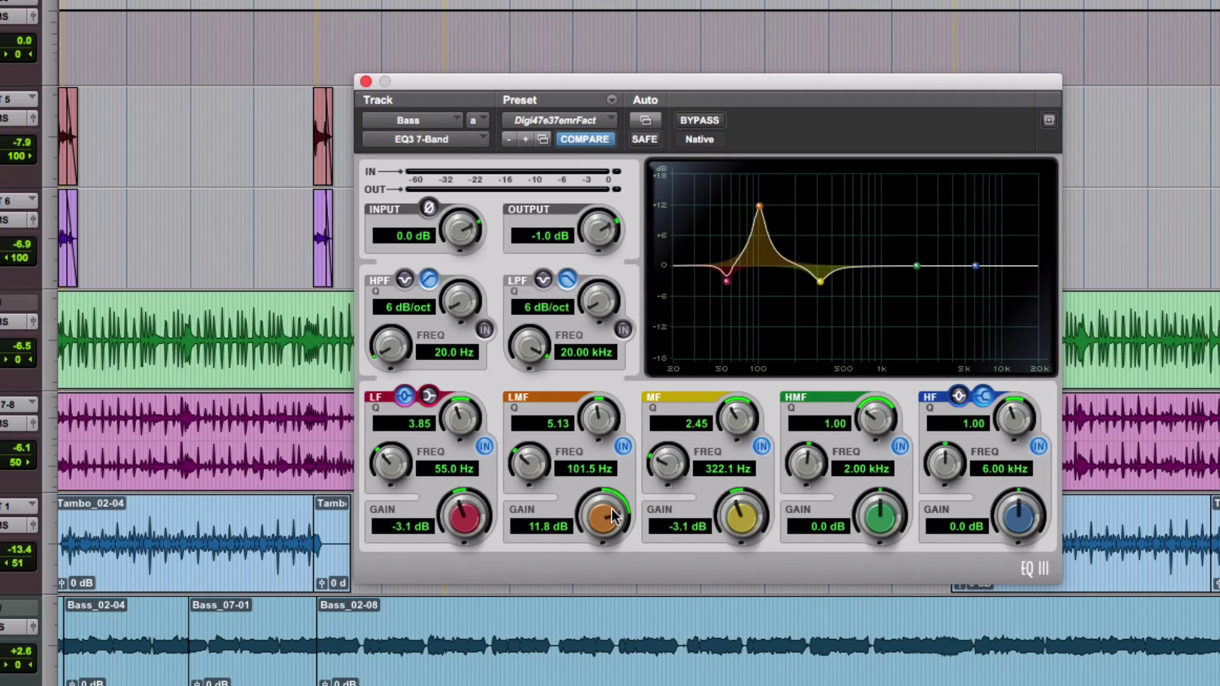
- Set the Bass EQ's LMF gain to 3 dB and widen the band to a Q of 1.46
{"action": "left_click", "coordinate": [536, 524]}
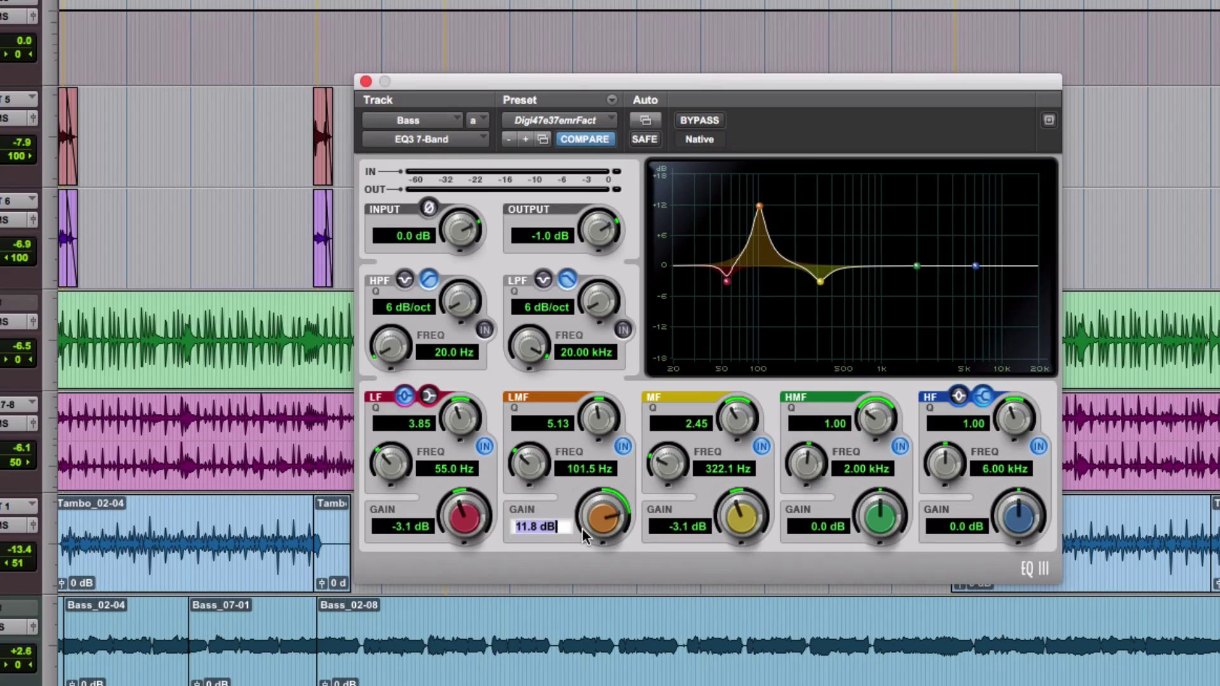
{"action": "type", "text": "3"}
{"action": "key", "text": "Return"}
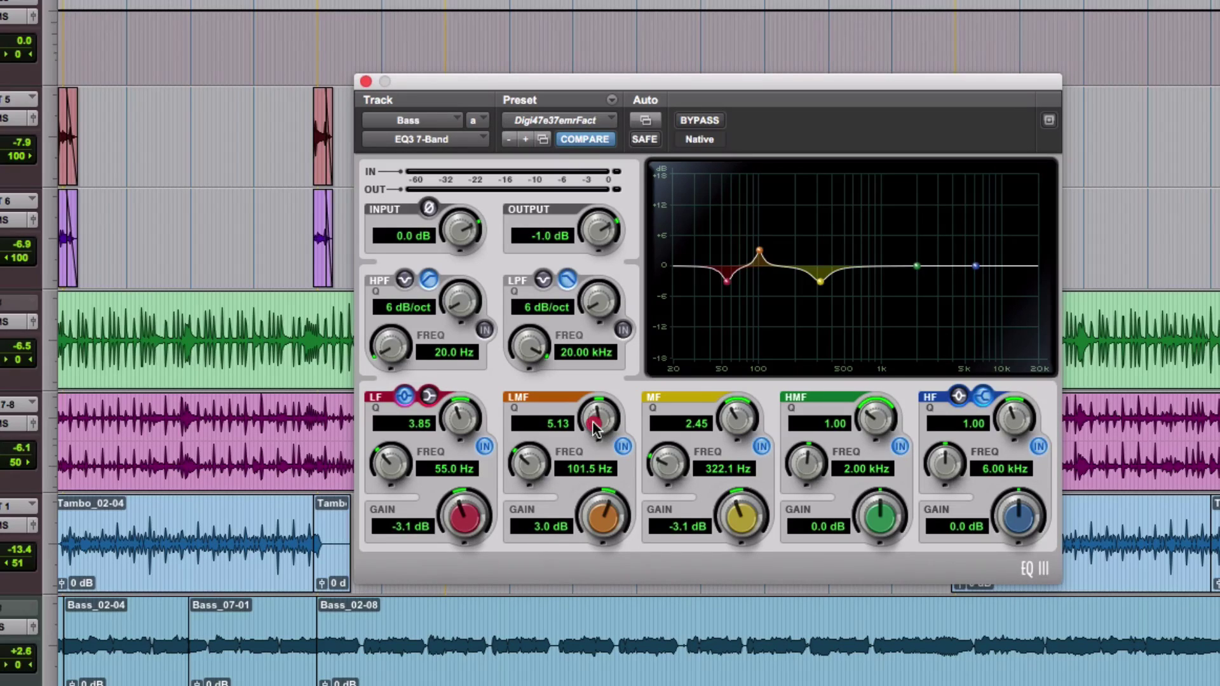
{"action": "left_click_drag", "start_coordinate": [592, 426], "coordinate": [575, 516]}
{"action": "left_click", "coordinate": [576, 516]}
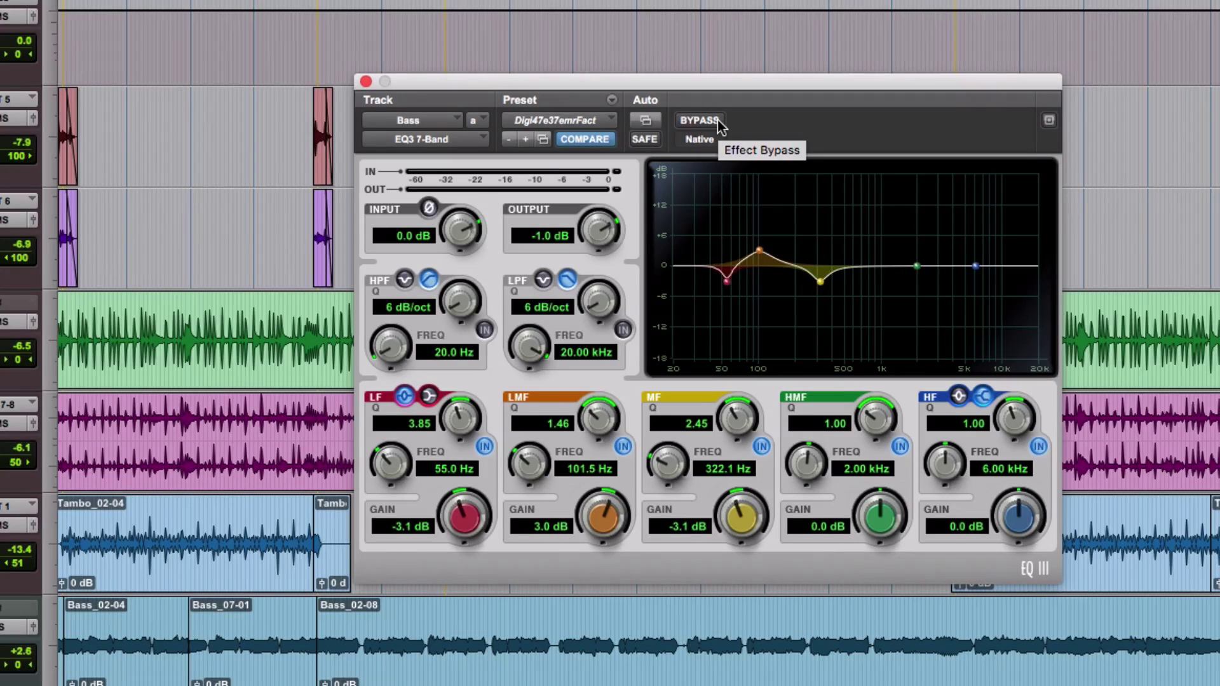
- Play back the adjusted Bass EQ and compare it against the bypassed sound, leaving it engaged
{"action": "key", "text": "space"}
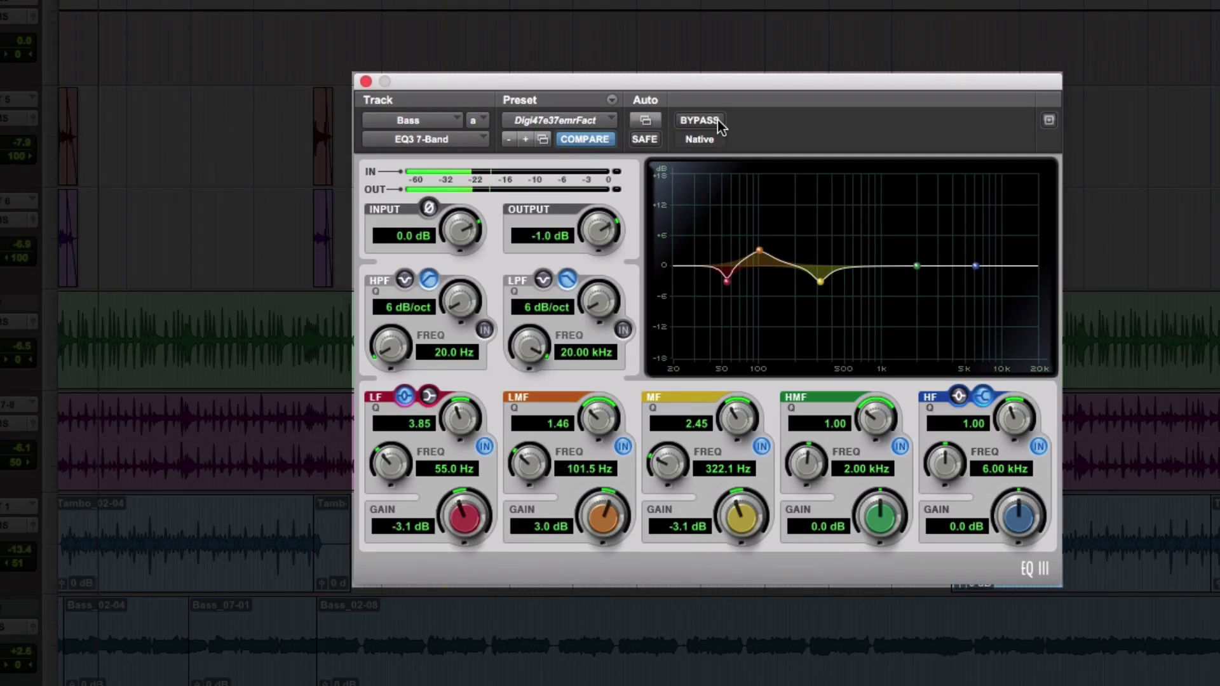
{"action": "left_click", "coordinate": [718, 122]}
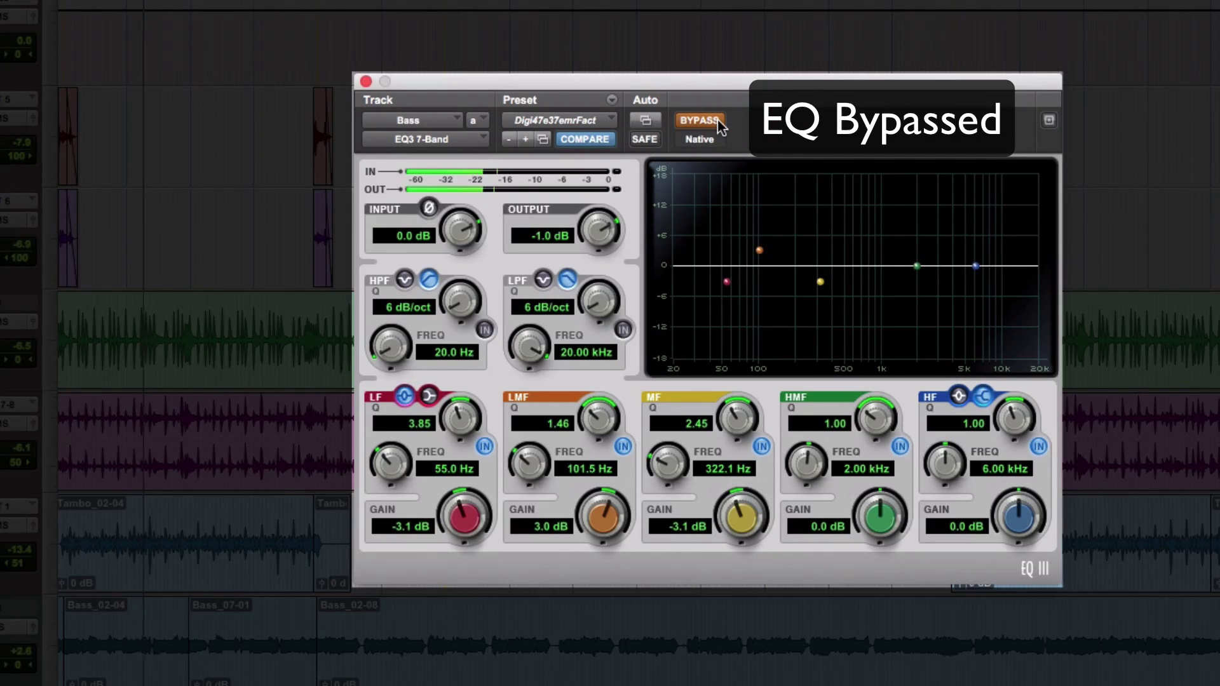
{"action": "left_click", "coordinate": [719, 122]}
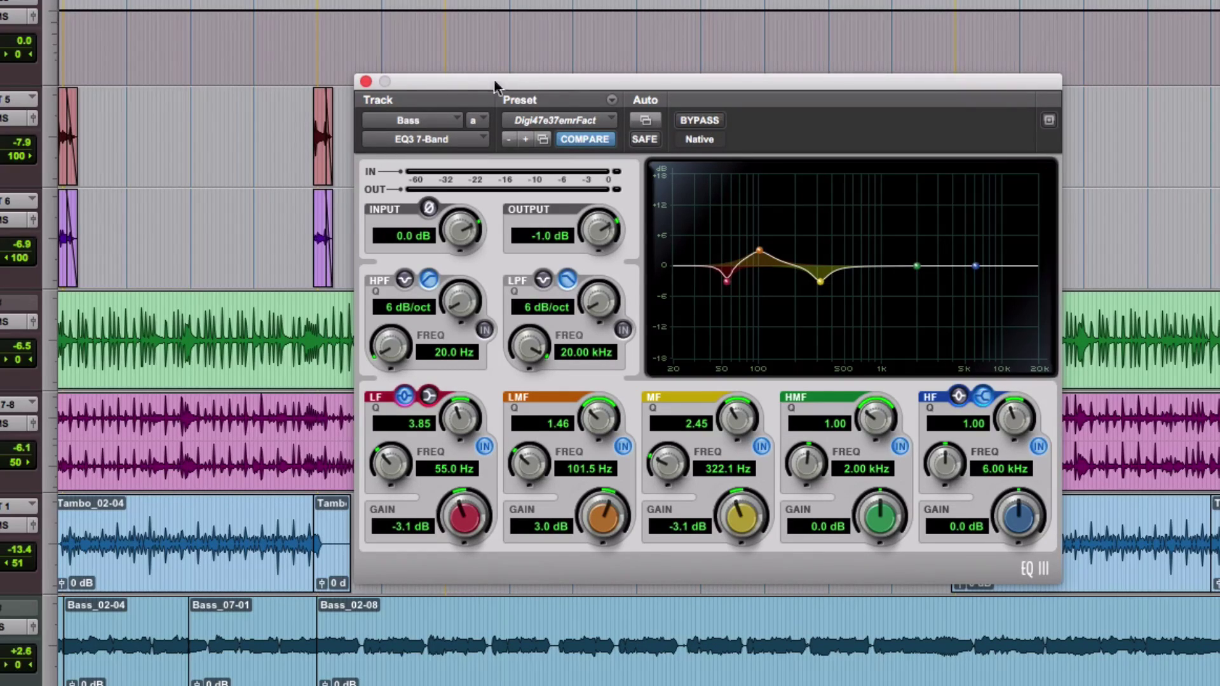
- Close the Bass EQ window and bring up the Organ+ track's EQ over the lower tracks
{"action": "left_click", "coordinate": [365, 82]}
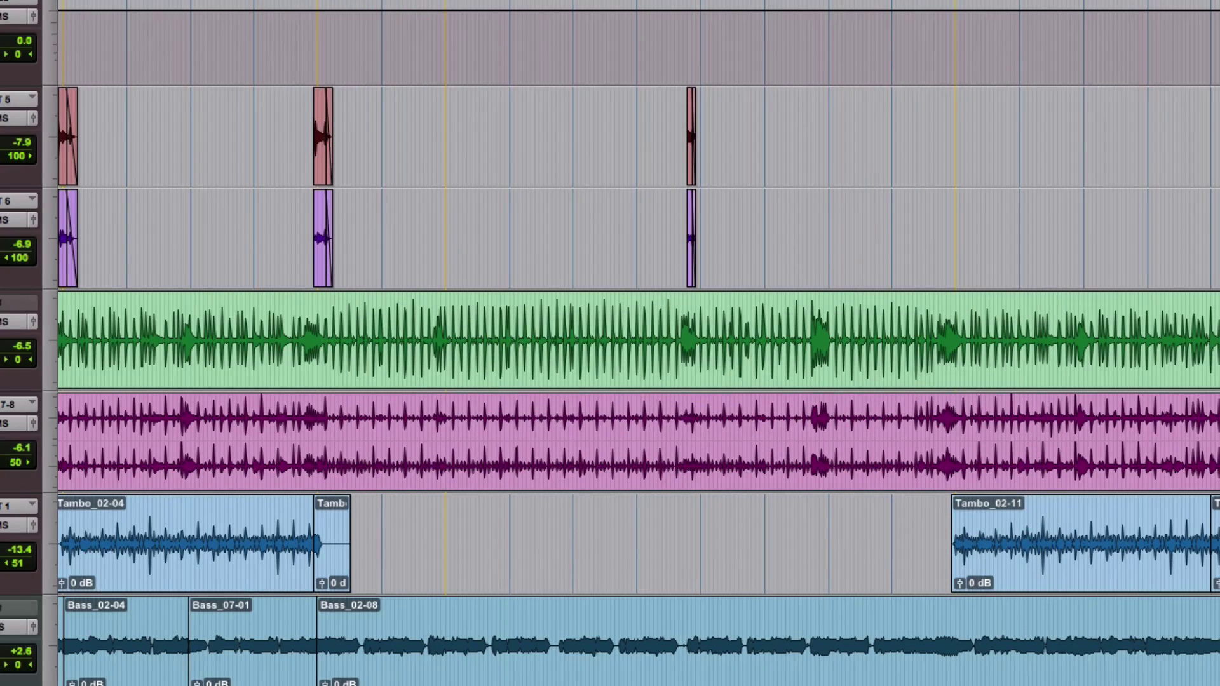
{"action": "scroll", "coordinate": [610, 343], "scroll_direction": "down", "scroll_amount": 10}
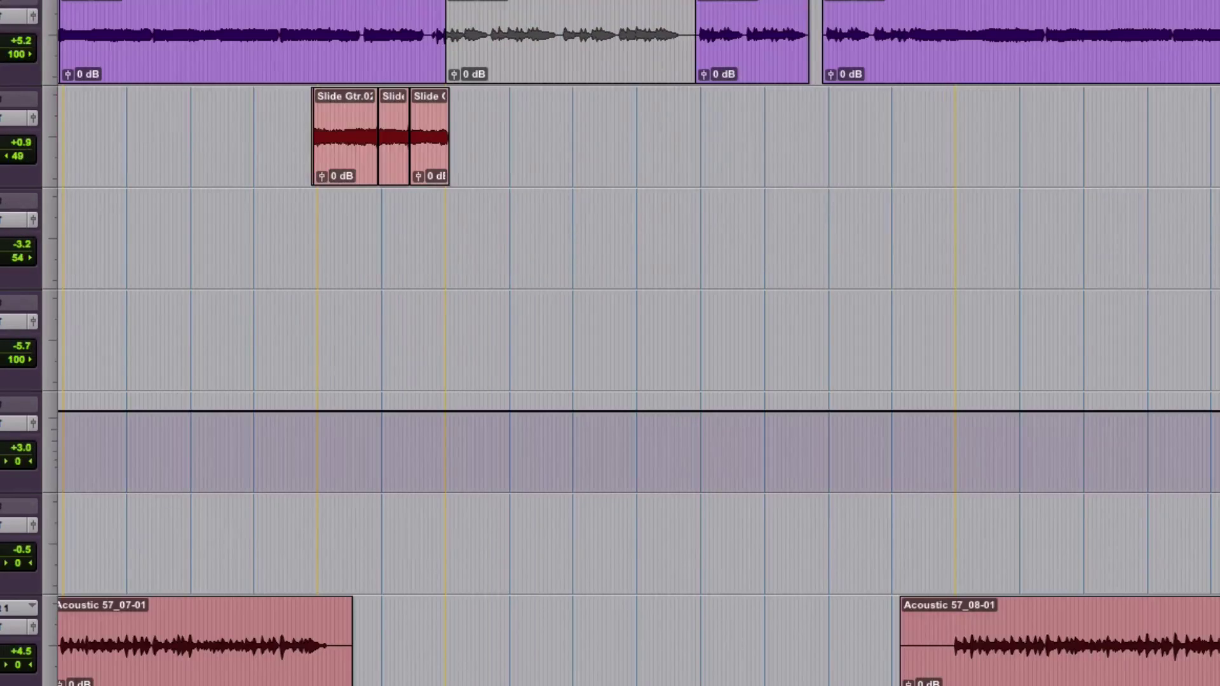
{"action": "left_click_drag", "start_coordinate": [1217, 147], "coordinate": [622, 183]}
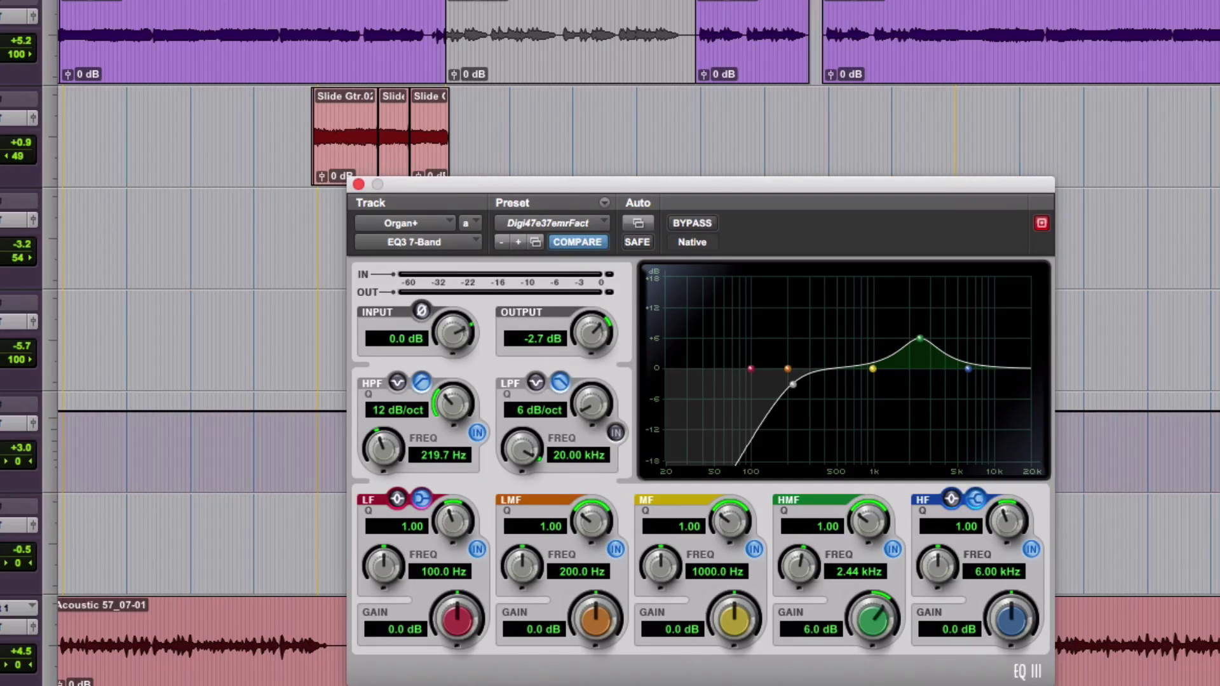
- Play the song and compare the Organ+ track with its EQ bypassed and engaged, leaving the EQ engaged
{"action": "left_click", "coordinate": [692, 224]}
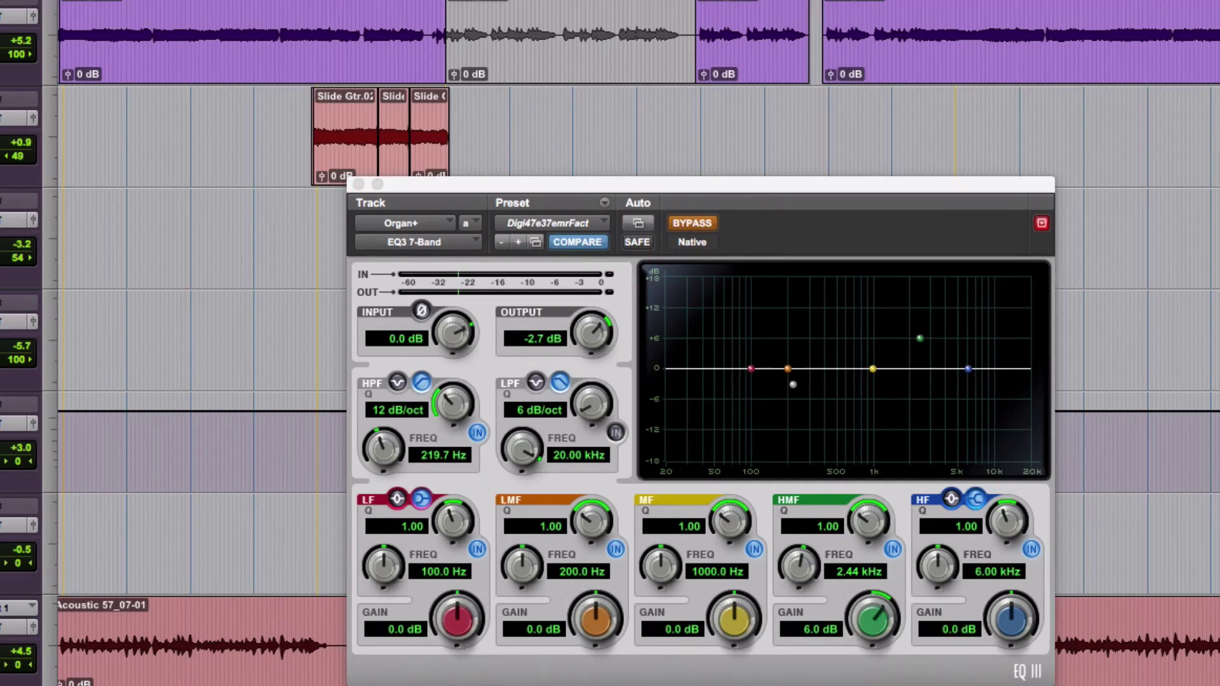
{"action": "key", "text": "space"}
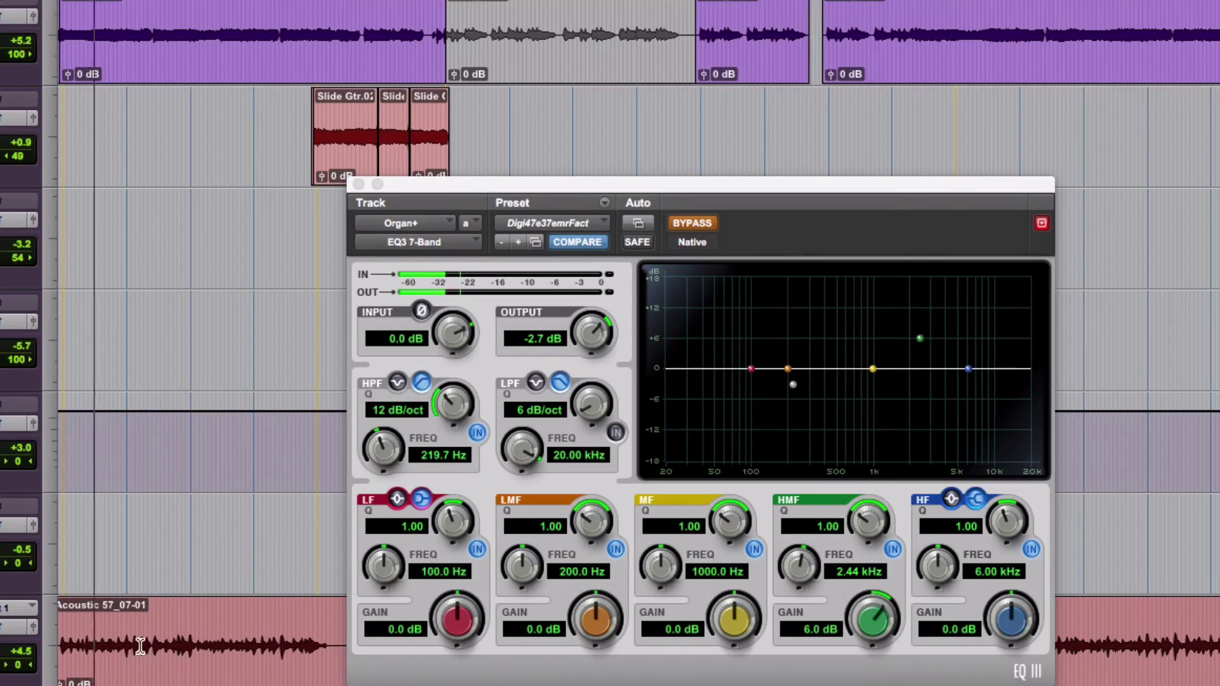
{"action": "key", "text": "space"}
{"action": "key", "text": "space"}
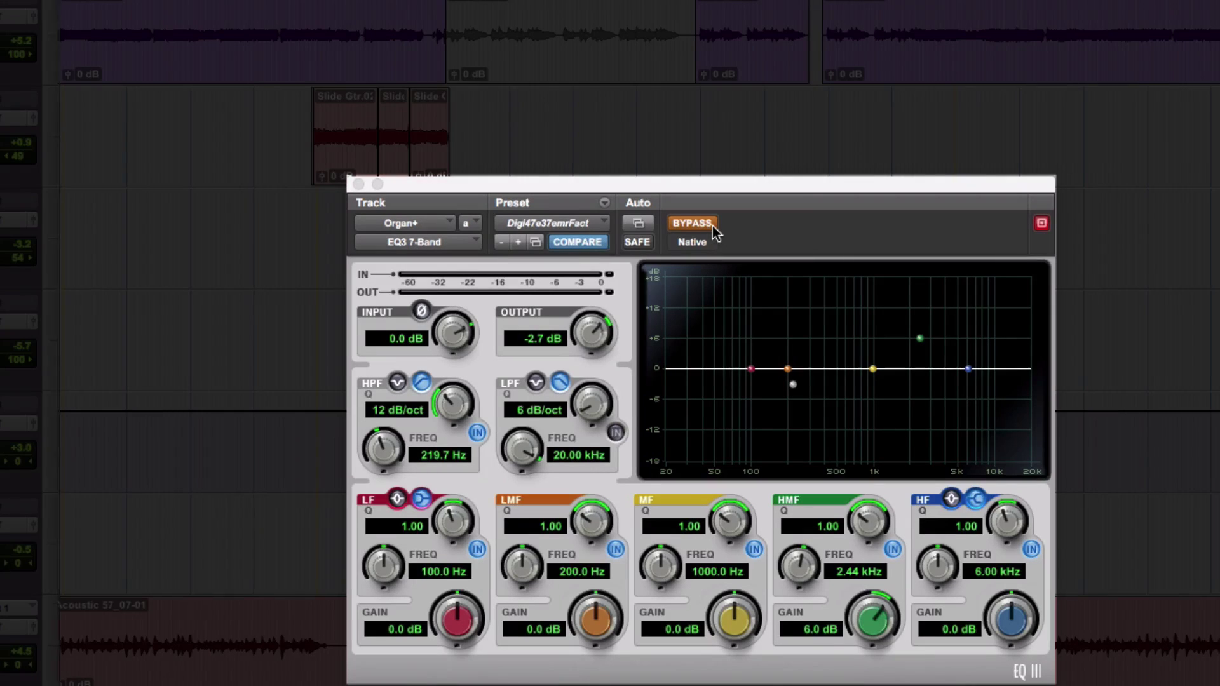
{"action": "left_click", "coordinate": [712, 226]}
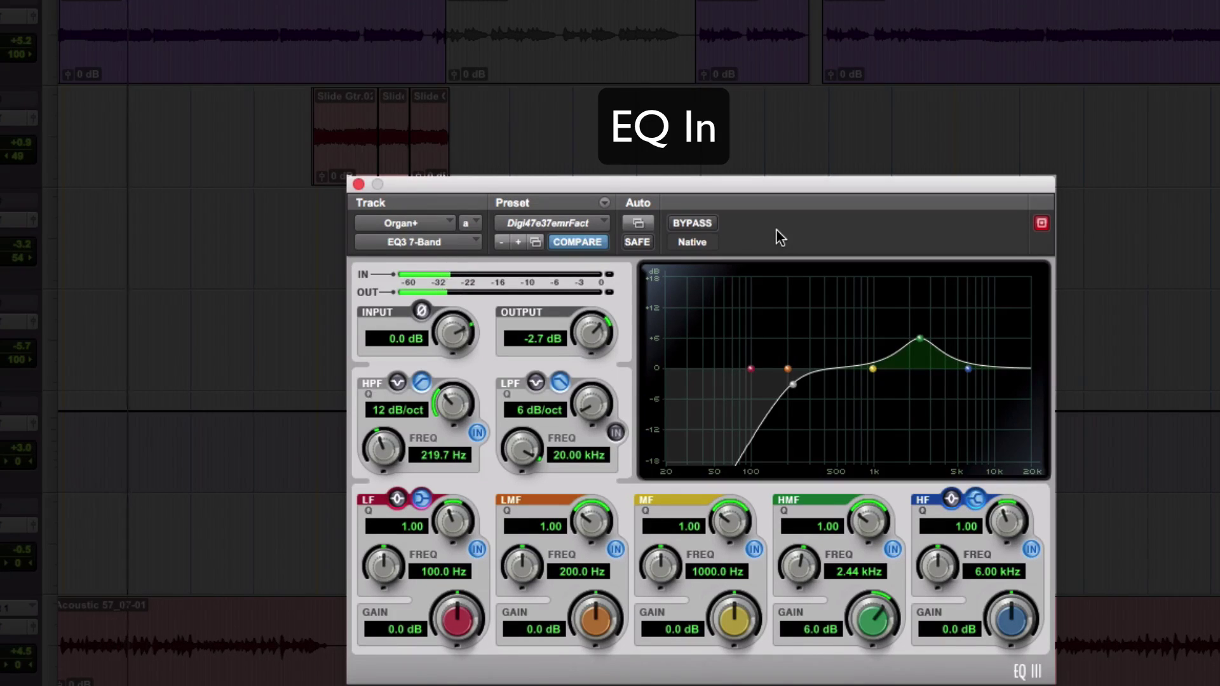
{"action": "left_click", "coordinate": [703, 226]}
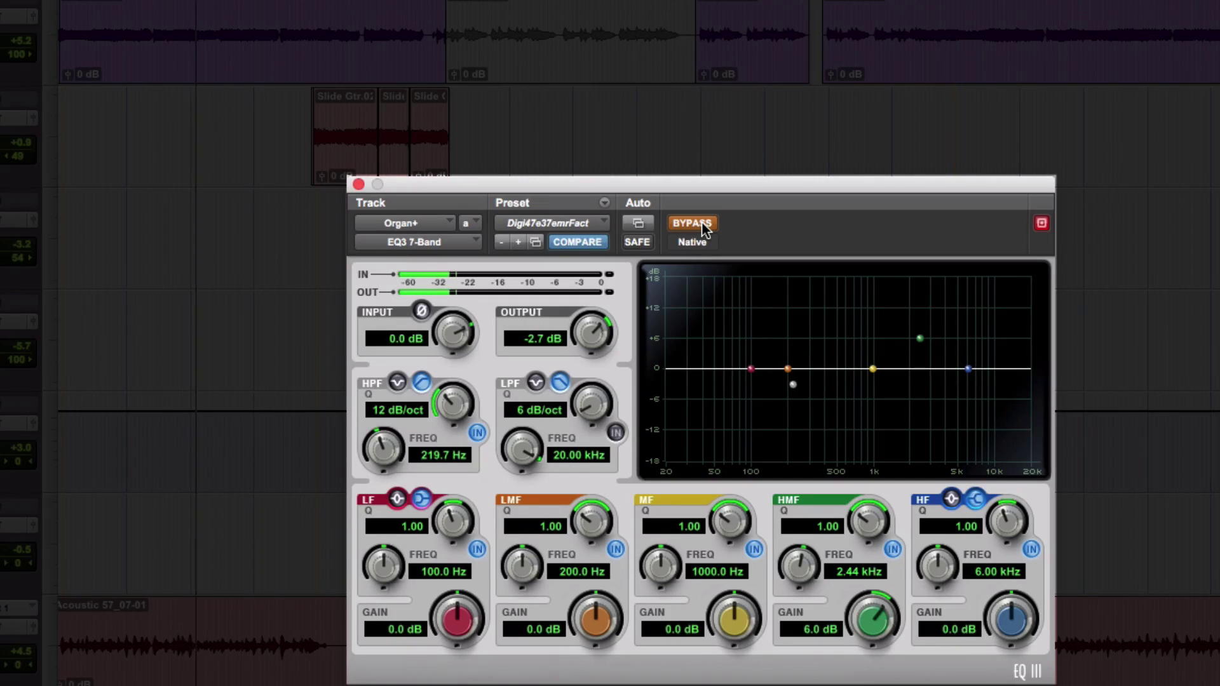
{"action": "left_click", "coordinate": [703, 226]}
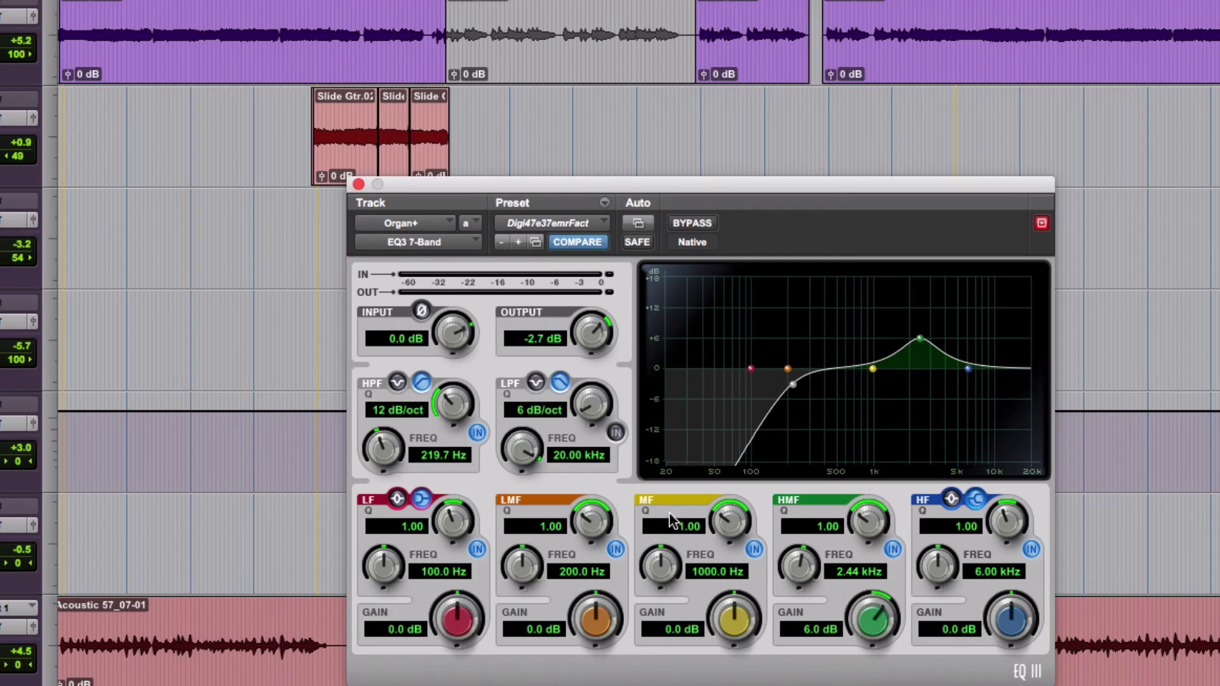
- Play the Organ+ track and compare only the 2.44 kHz HMF boost switched off and back on
{"action": "key", "text": "space"}
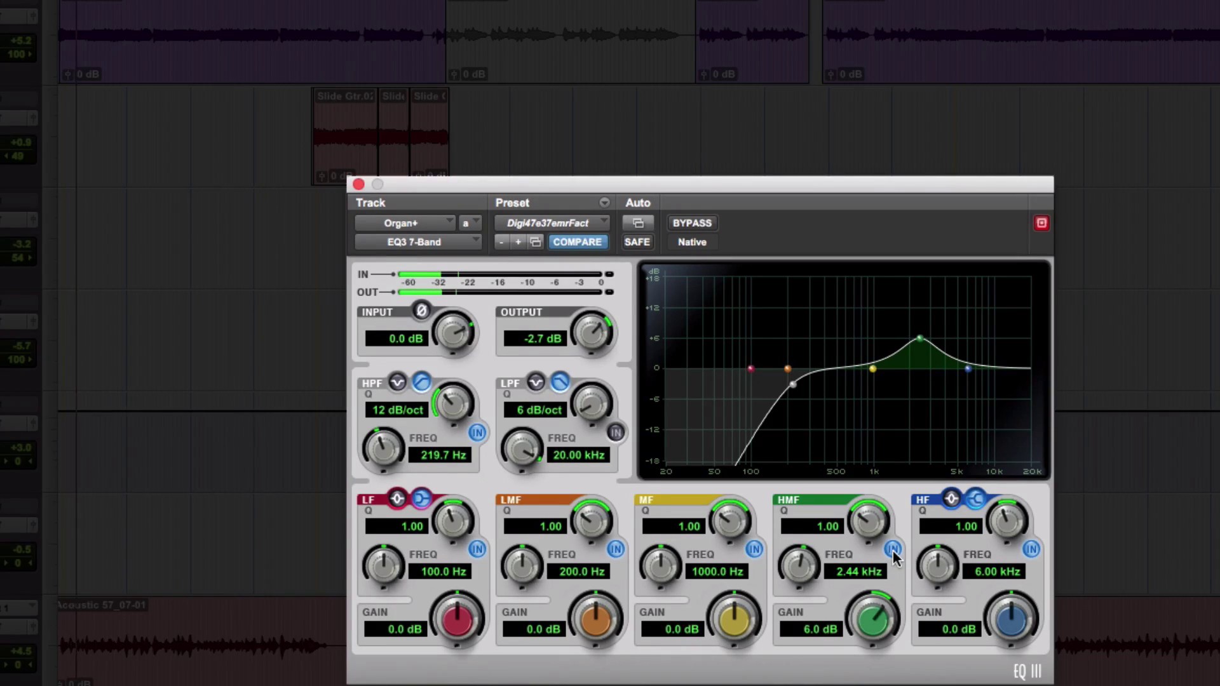
{"action": "left_click", "coordinate": [893, 550]}
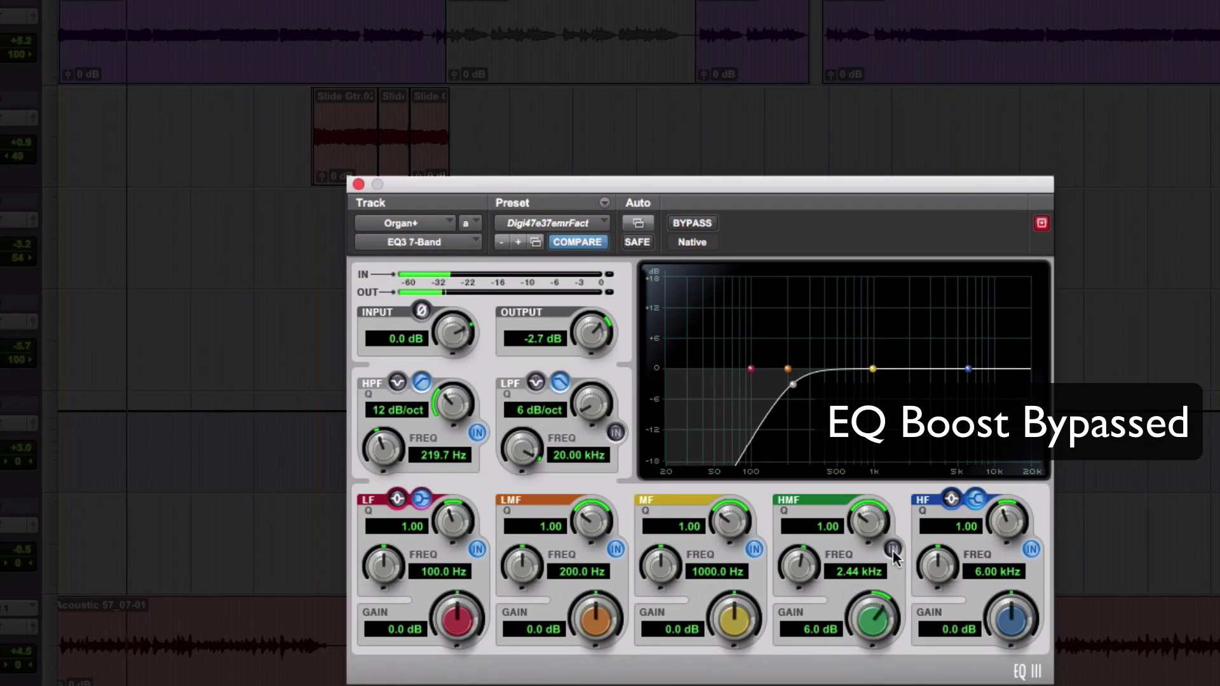
{"action": "left_click", "coordinate": [893, 550]}
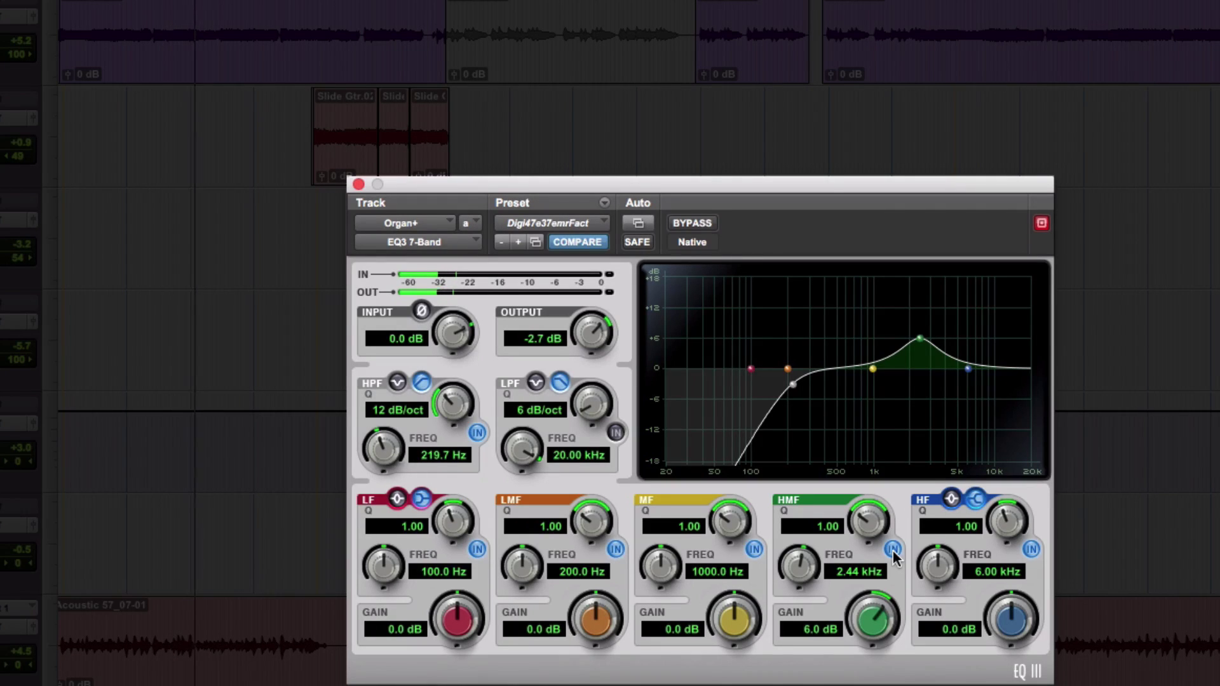
- Audition the Organ+ track once more with its HMF boost off and on, leave it on, and close the EQ window
{"action": "left_click", "coordinate": [892, 550]}
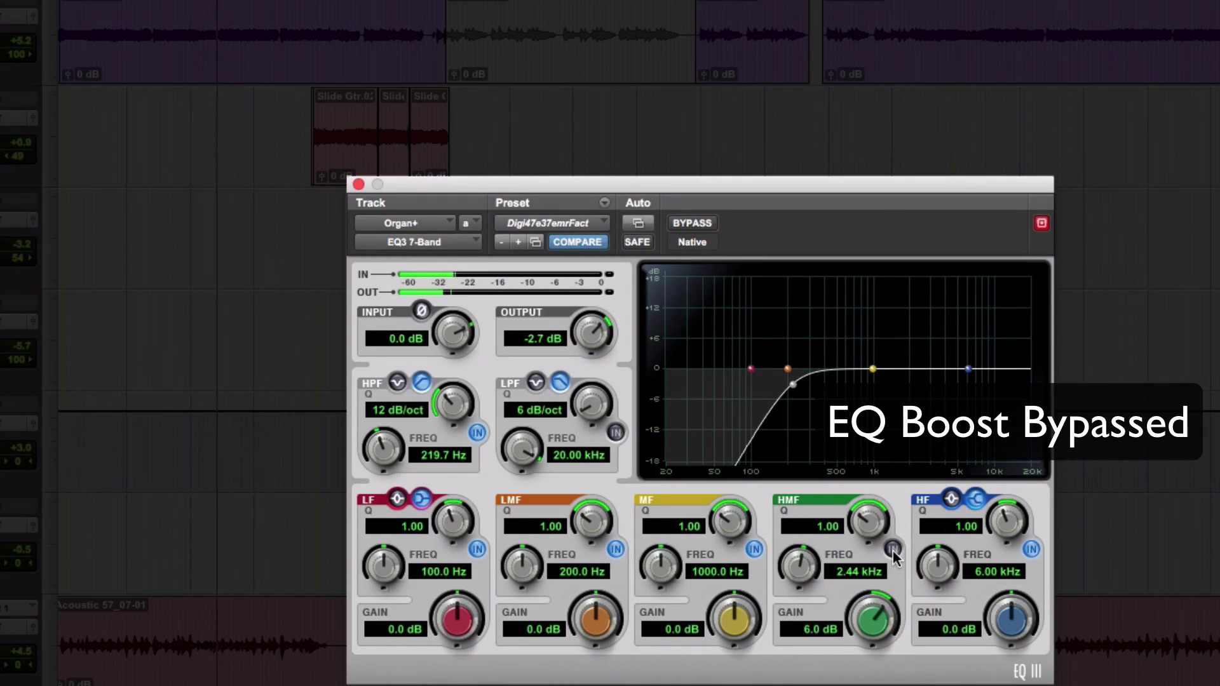
{"action": "left_click", "coordinate": [893, 550]}
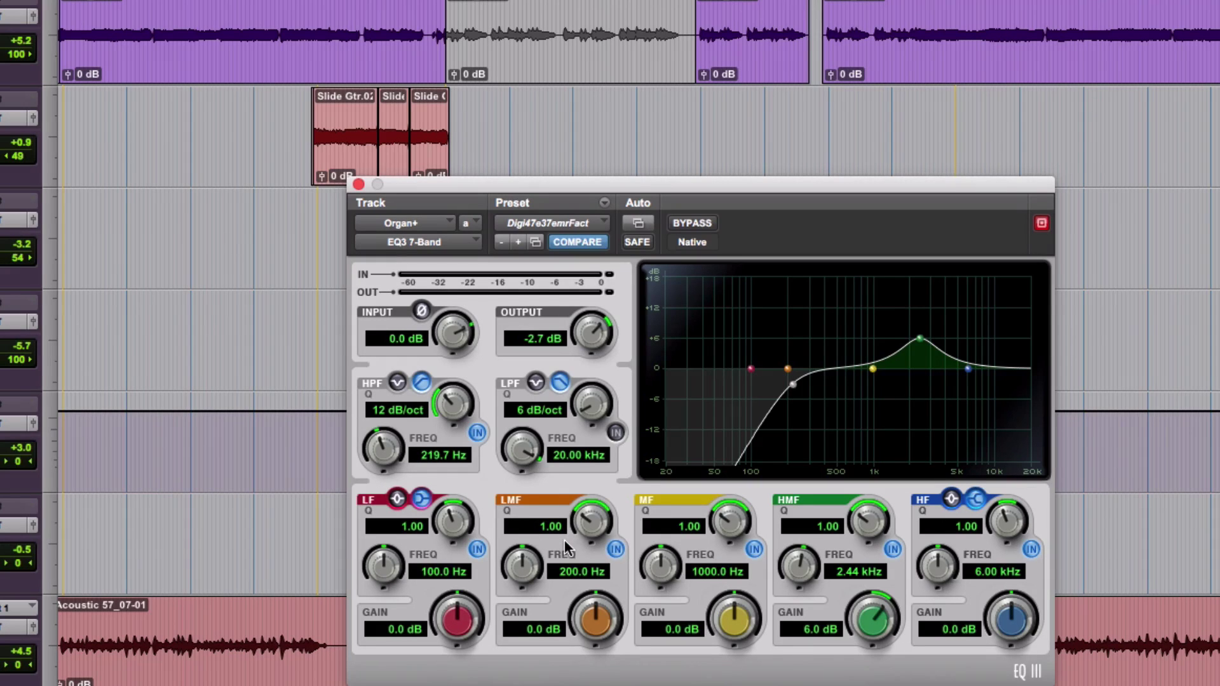
{"action": "left_click", "coordinate": [358, 184]}
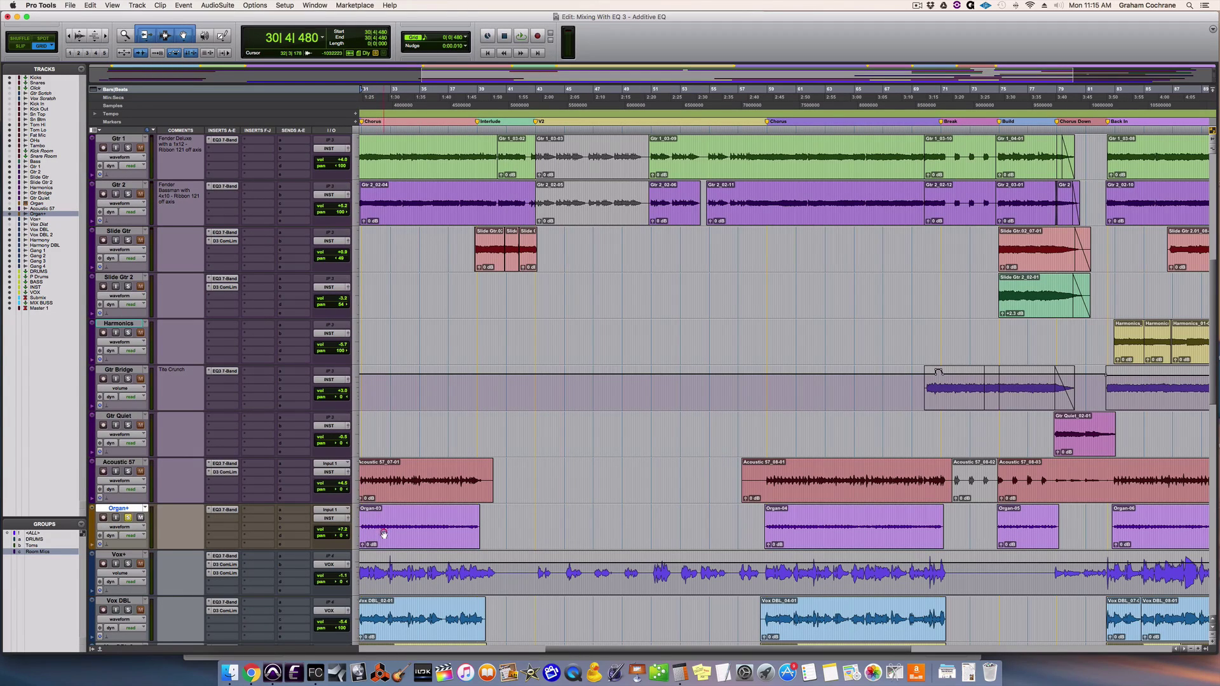
- Bring up the Virtual Mix Rack inserted on the MIX BUSS channel over the edit view of the tracks
{"action": "left_click_drag", "start_coordinate": [343, 535], "coordinate": [414, 538]}
{"action": "key", "text": "super+equal"}
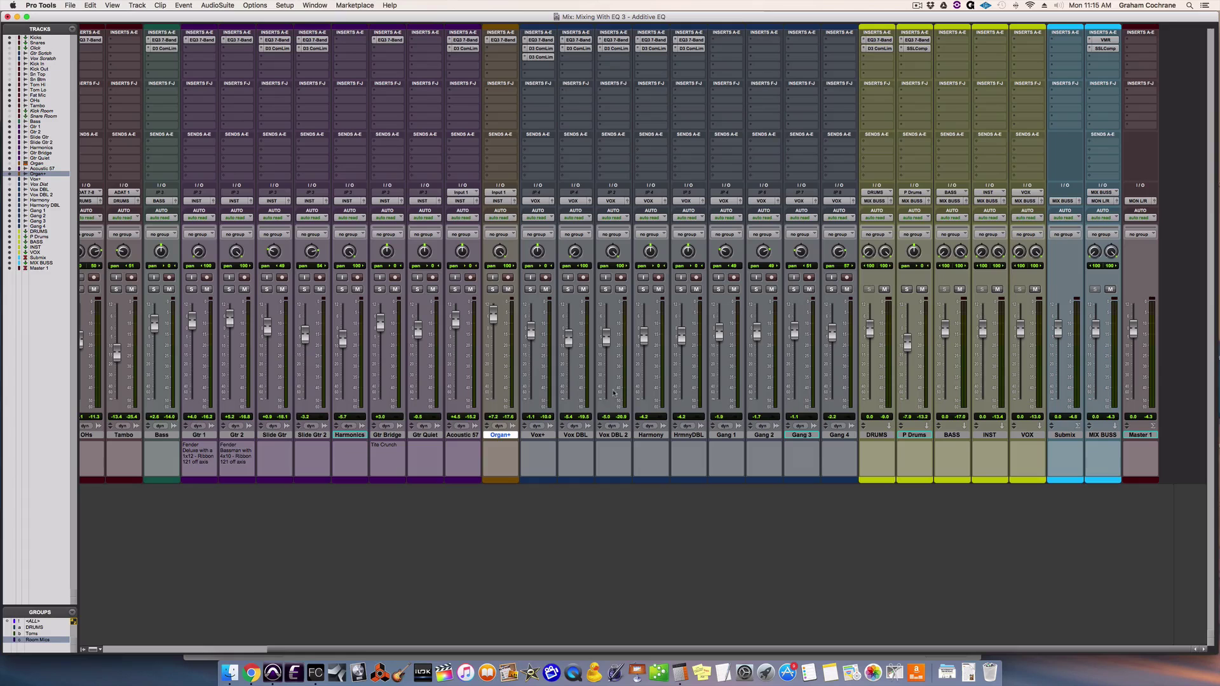
{"action": "left_click", "coordinate": [1114, 40]}
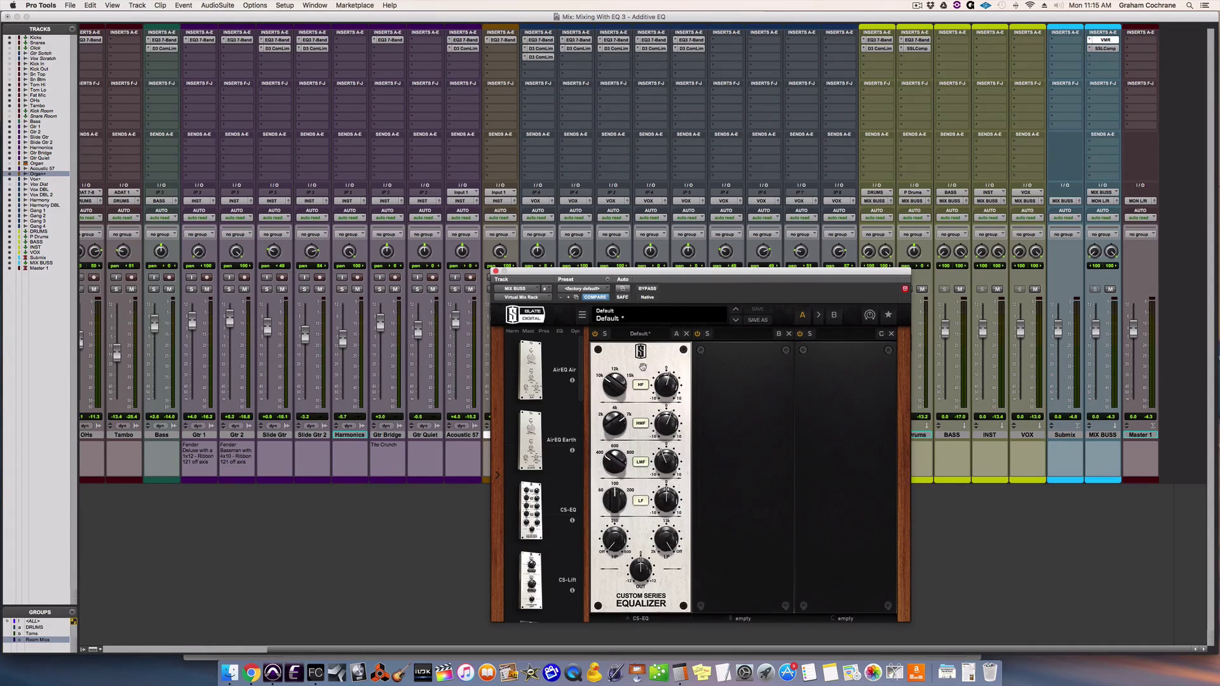
{"action": "key", "text": "super+equal"}
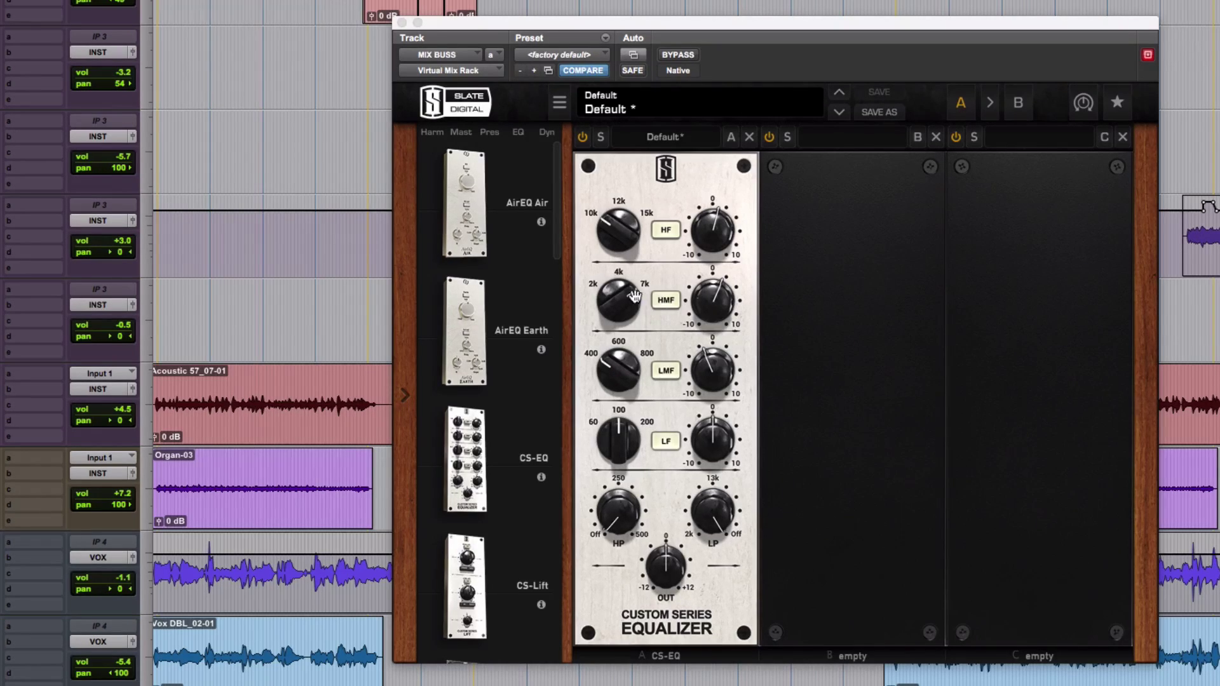
- Examine the HMF gain and the HF frequency and gain settings on the MIX BUSS Custom Series Equalizer
{"action": "left_click", "coordinate": [702, 302]}
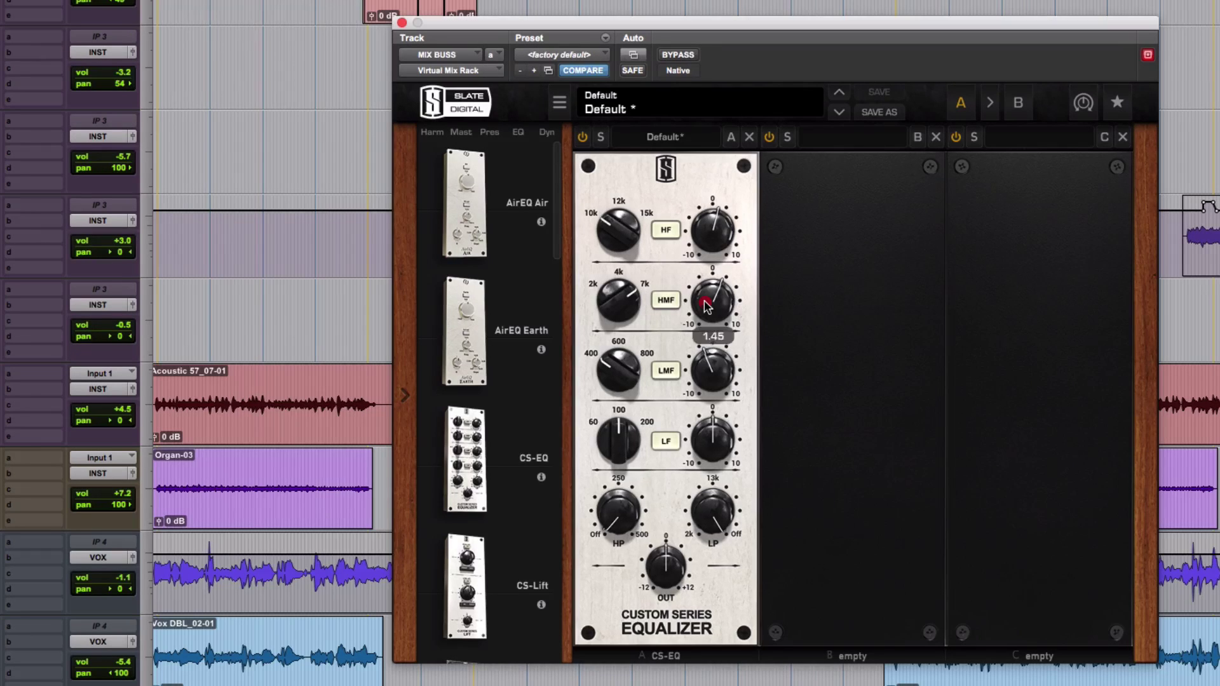
{"action": "left_click", "coordinate": [616, 229]}
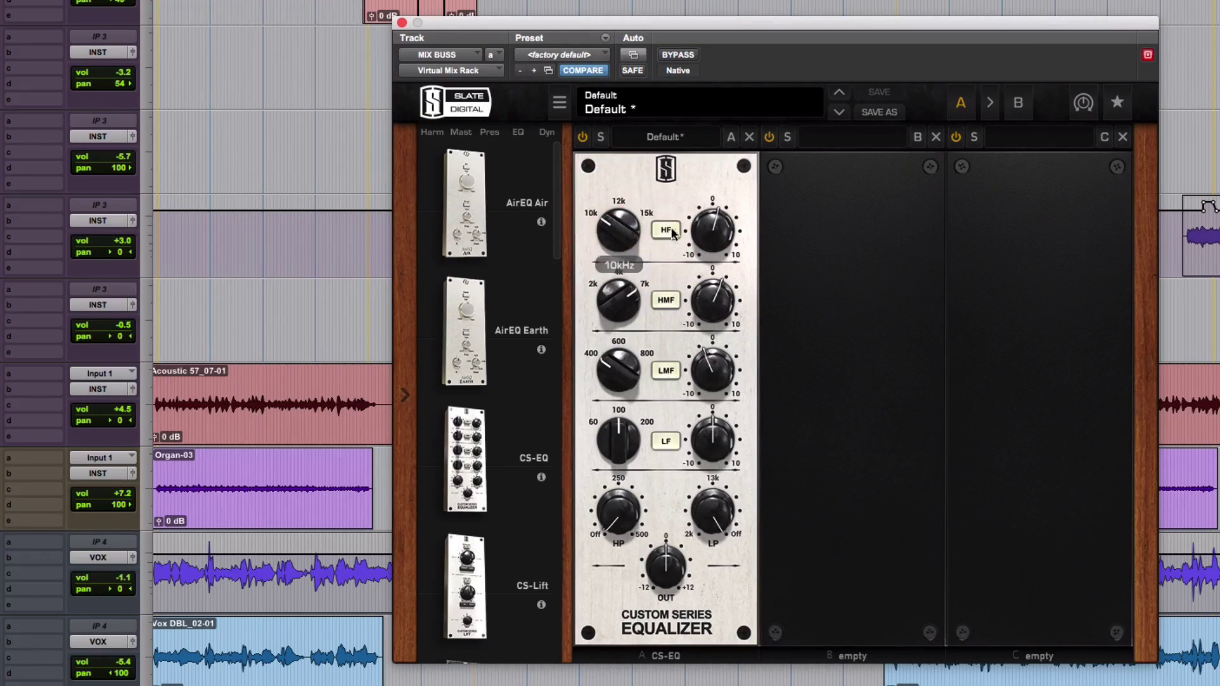
{"action": "left_click", "coordinate": [717, 238]}
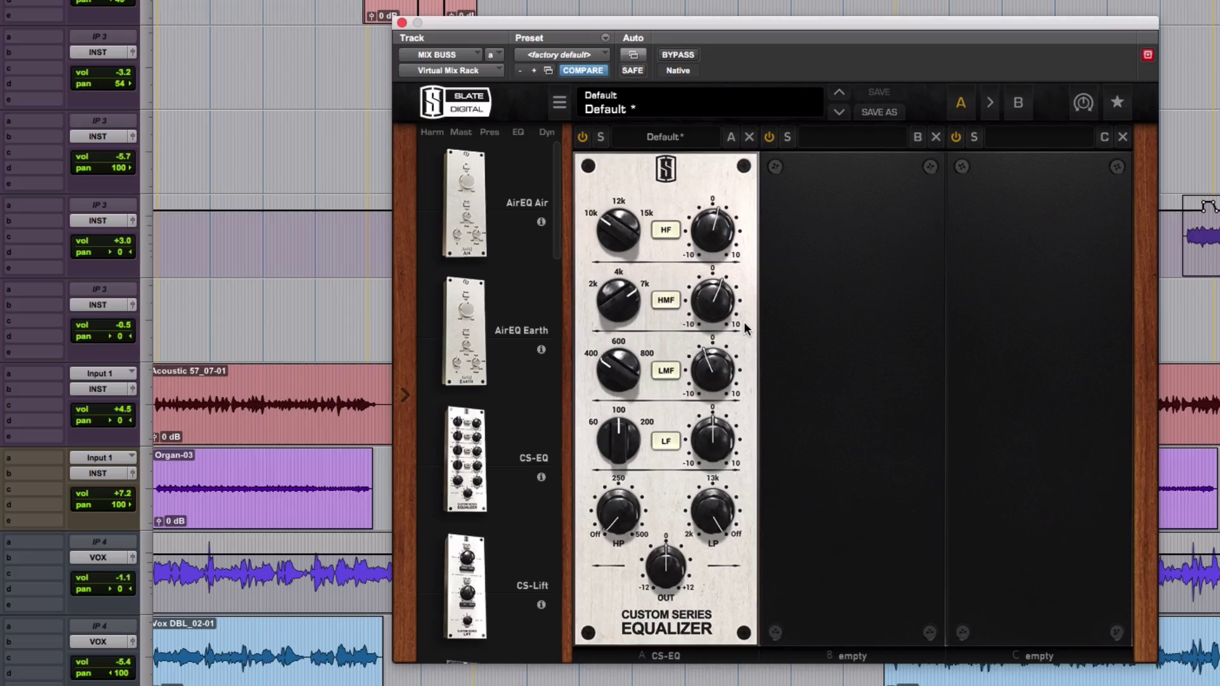
{"action": "mouse_move", "coordinate": [724, 302]}
{"action": "mouse_move", "coordinate": [726, 253]}
{"action": "mouse_move", "coordinate": [686, 314]}
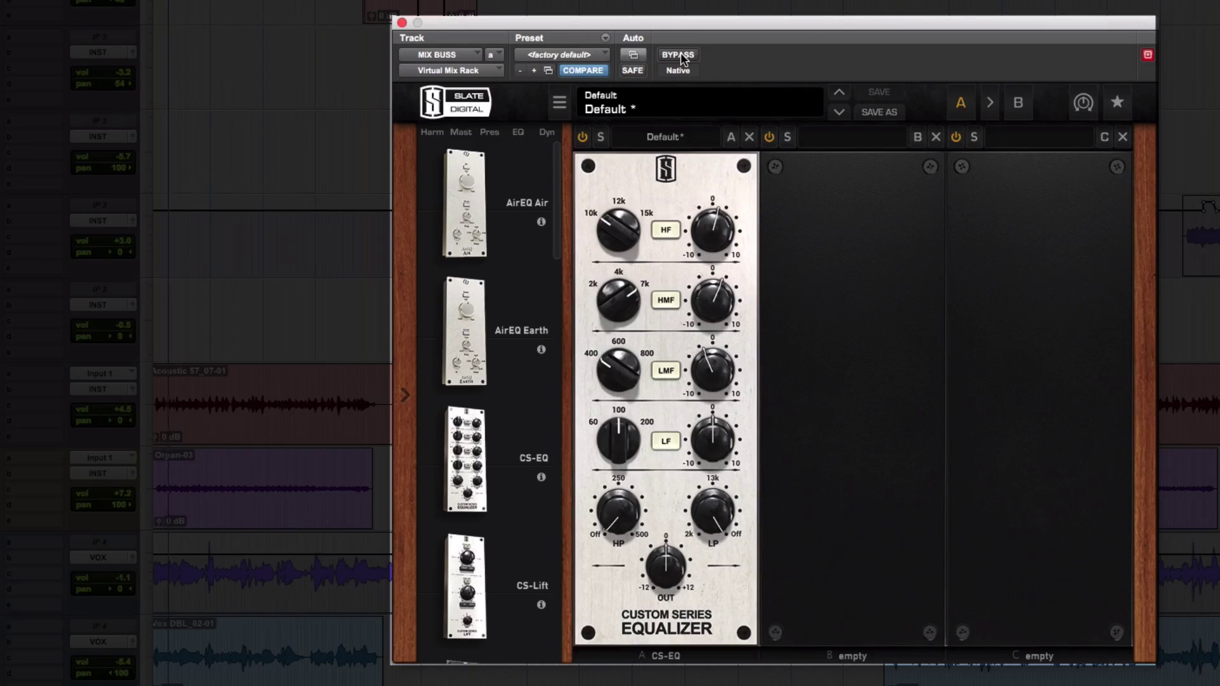
- Compare the mix during playback with the MIX BUSS Virtual Mix Rack bypassed and engaged three times, leaving it engaged
{"action": "left_click", "coordinate": [681, 55]}
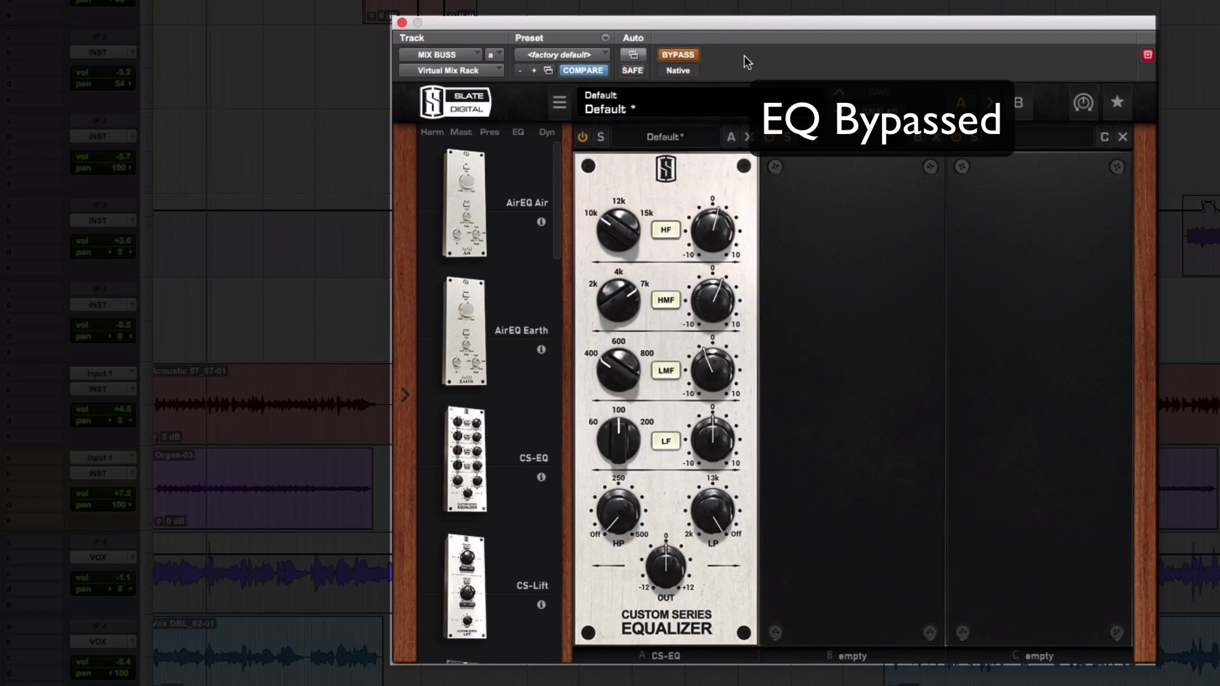
{"action": "left_click", "coordinate": [681, 55]}
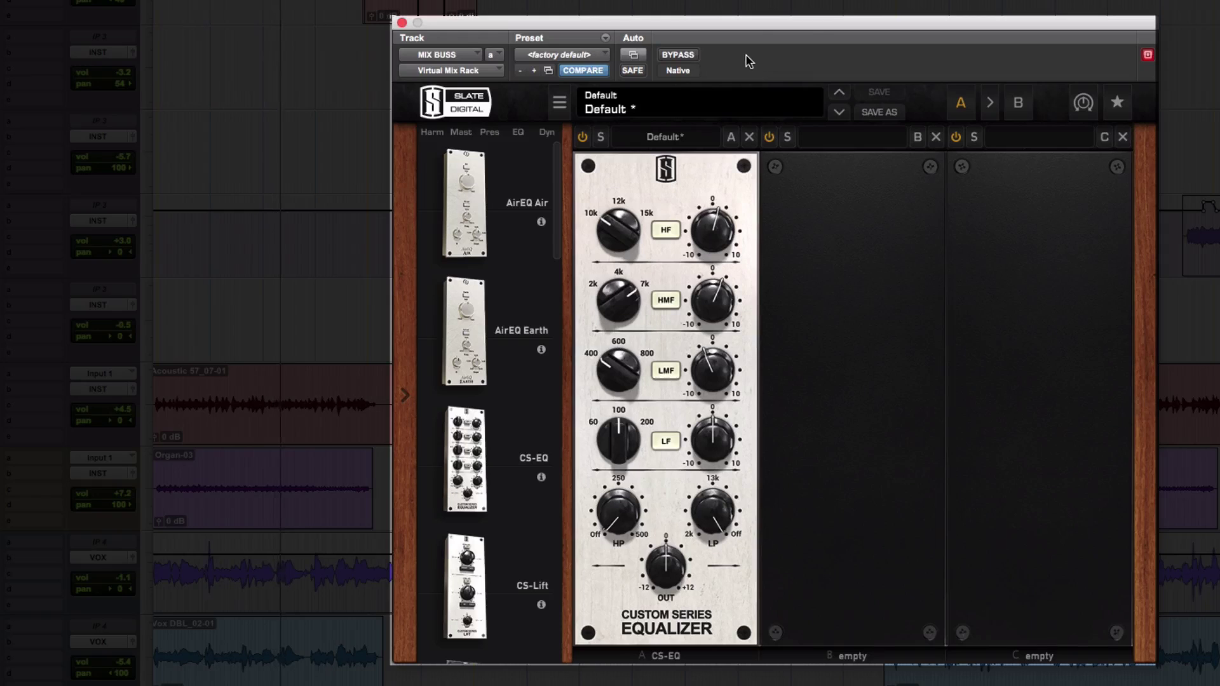
{"action": "left_click", "coordinate": [691, 56]}
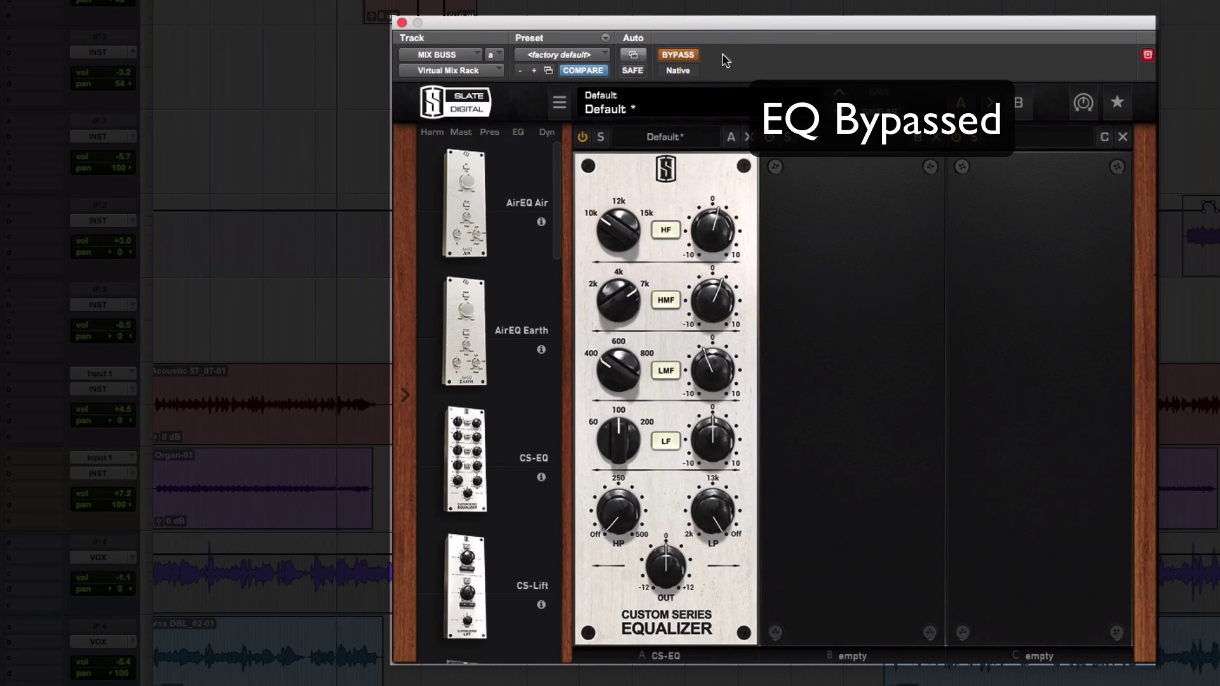
{"action": "left_click", "coordinate": [691, 56]}
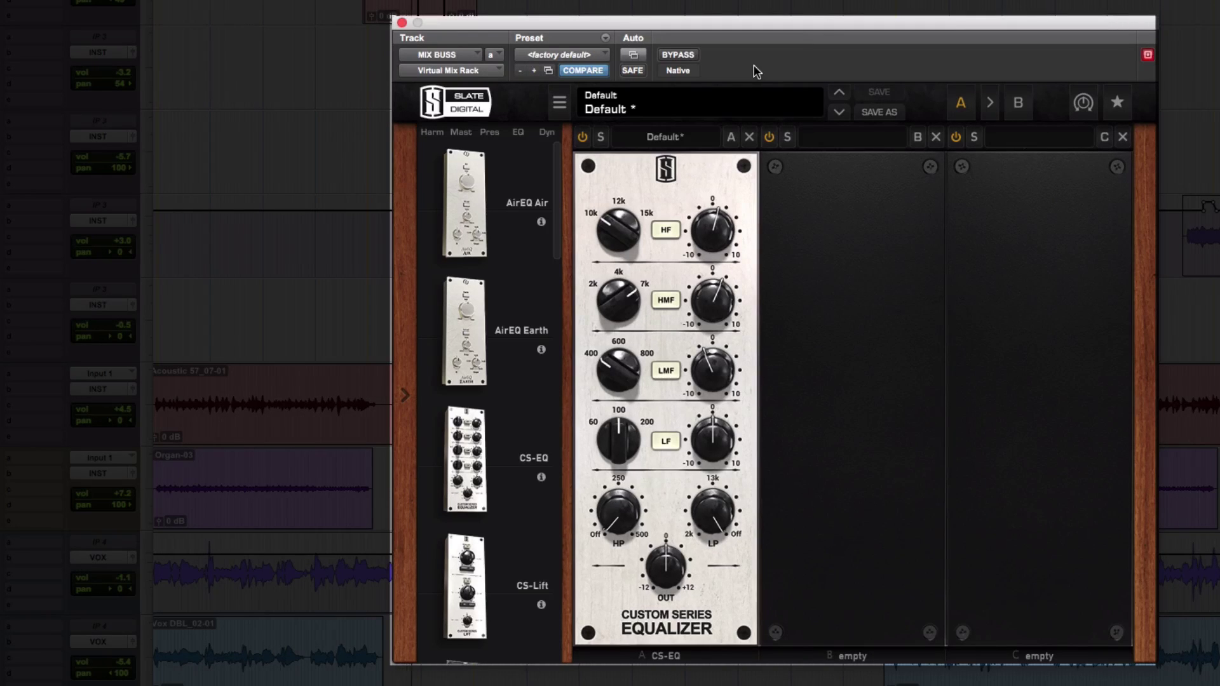
{"action": "left_click", "coordinate": [678, 54]}
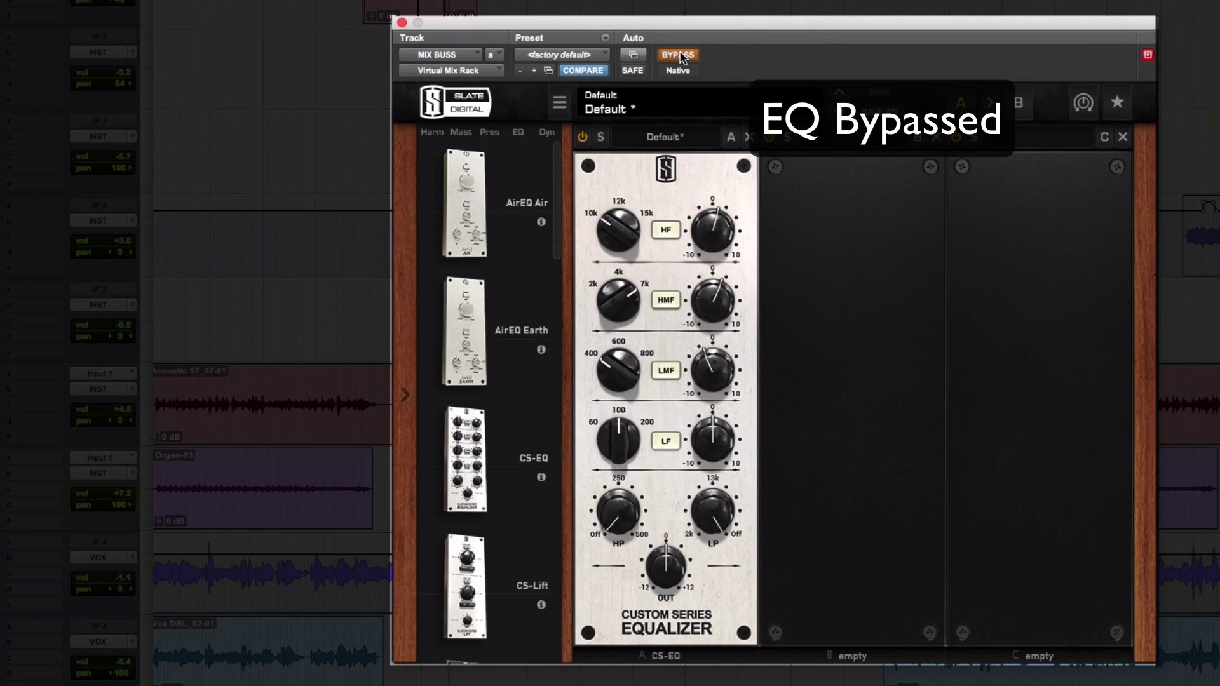
{"action": "left_click", "coordinate": [677, 55]}
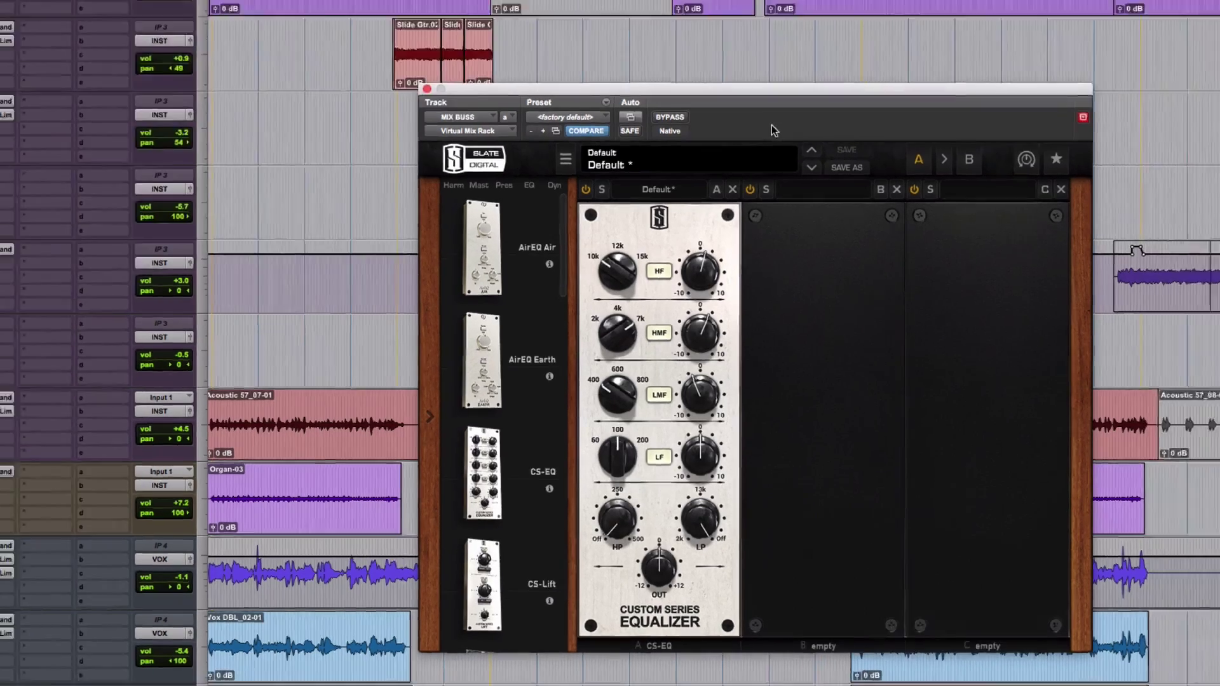
- Return to the mixer view, close the MIX BUSS Virtual Mix Rack window, and look across the channels' EQ inserts
{"action": "key", "text": "super+equal"}
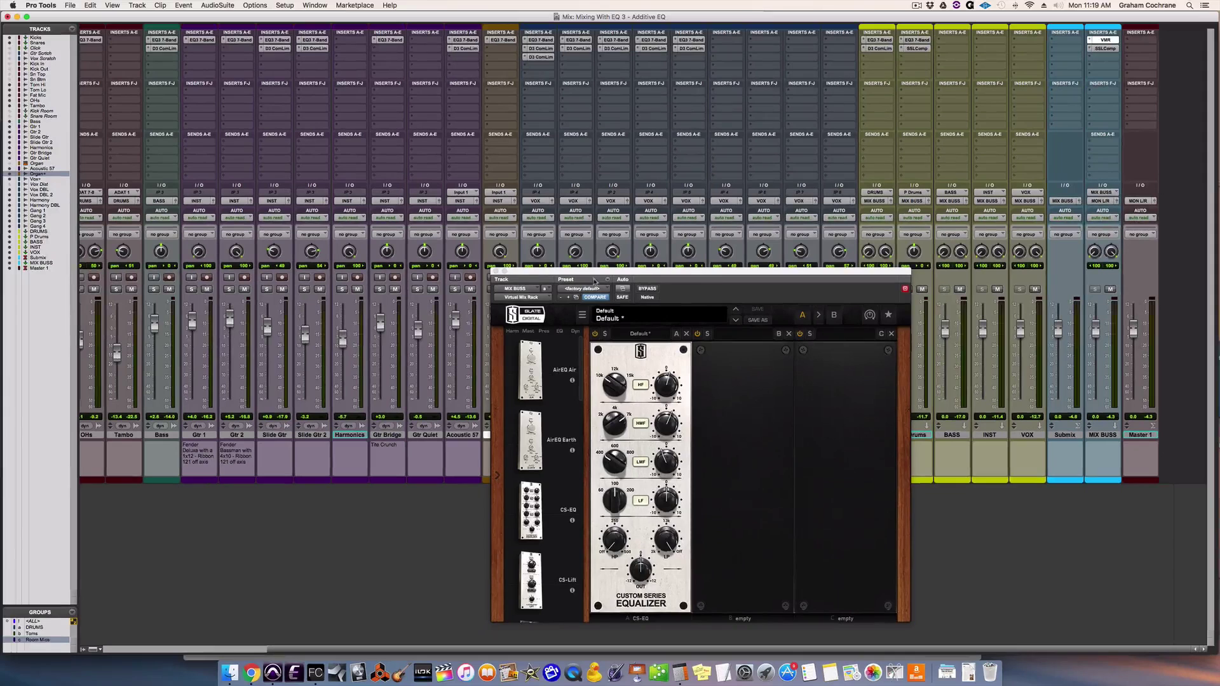
{"action": "left_click", "coordinate": [496, 272]}
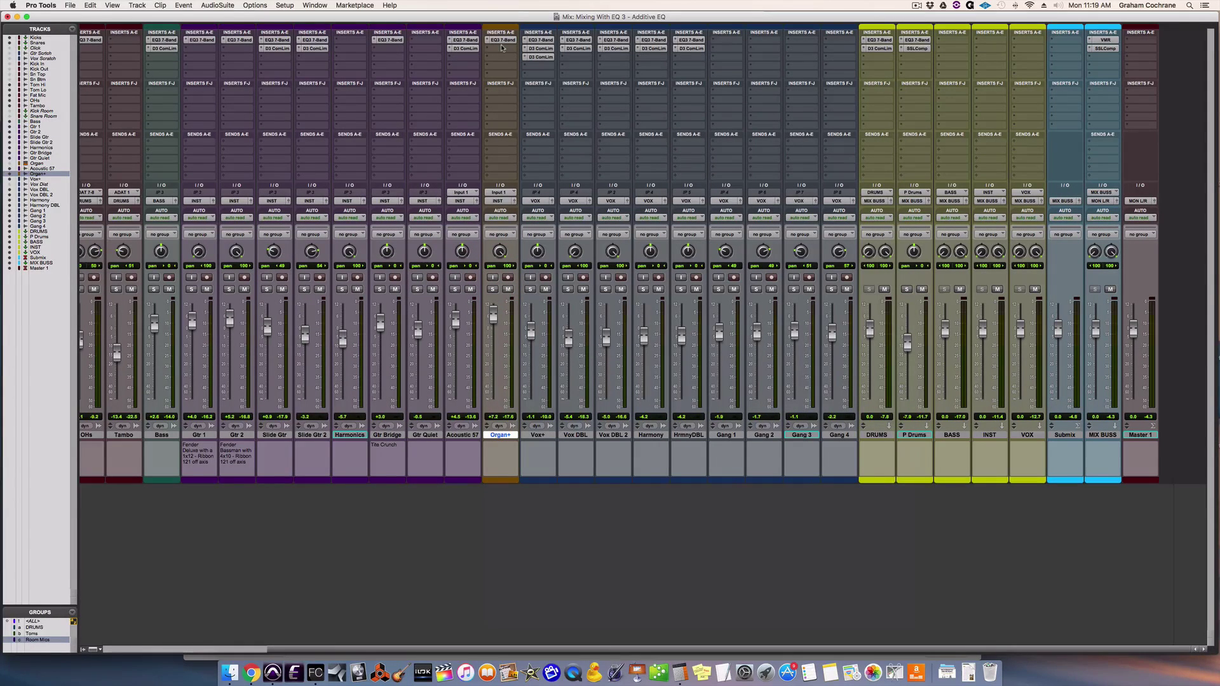
{"action": "scroll", "coordinate": [502, 49], "scroll_direction": "left", "scroll_amount": 5}
{"action": "scroll", "coordinate": [501, 48], "scroll_direction": "right", "scroll_amount": 5}
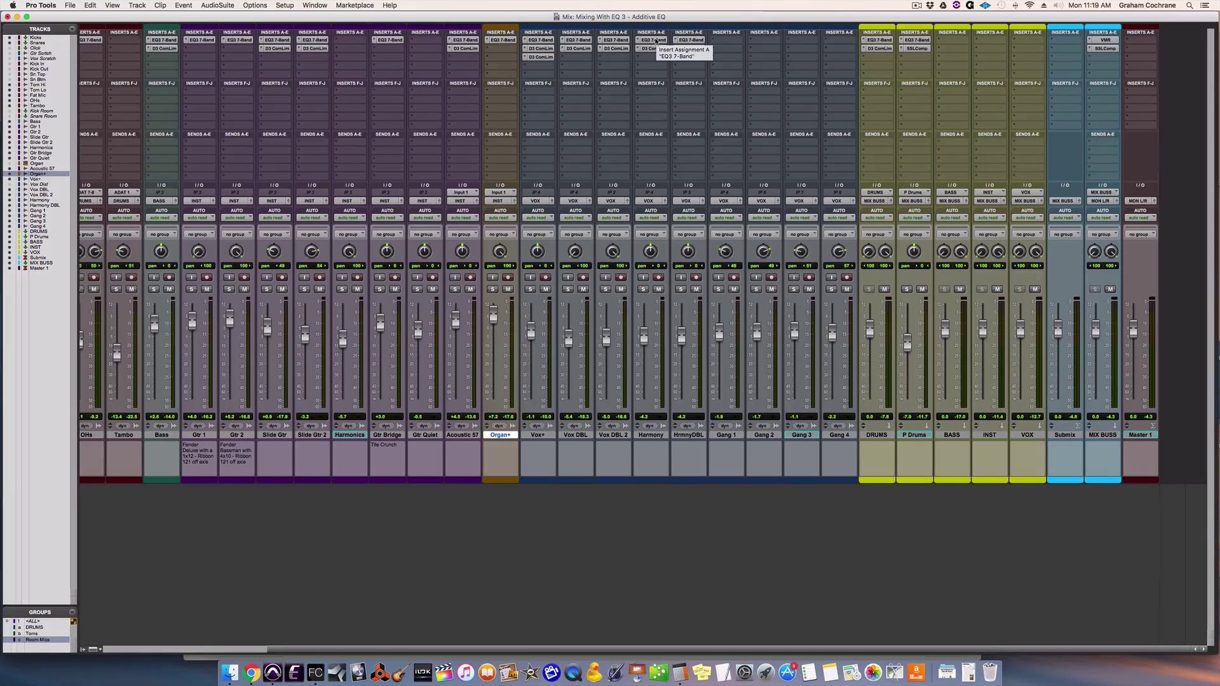
- Play the mix and compare all first-slot EQ inserts bypassed and engaged twice, leave them engaged, and return to the edit view
{"action": "key", "text": "space"}
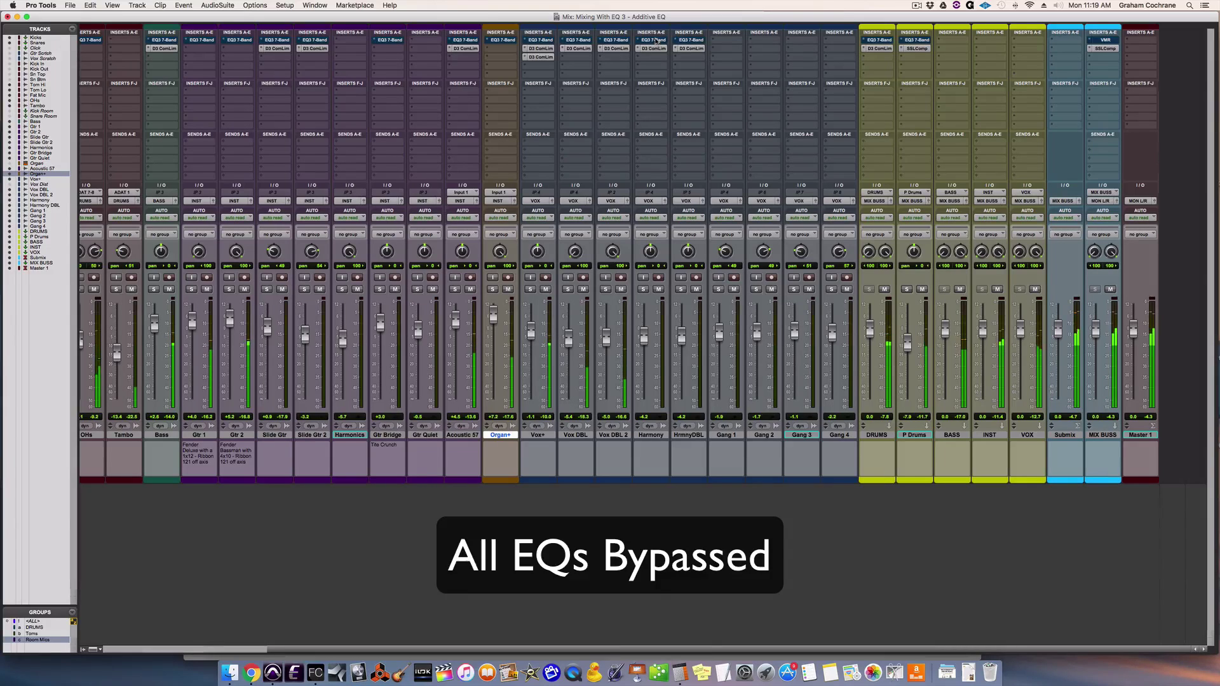
{"action": "left_click", "coordinate": [655, 41], "text": "ctrl+super"}
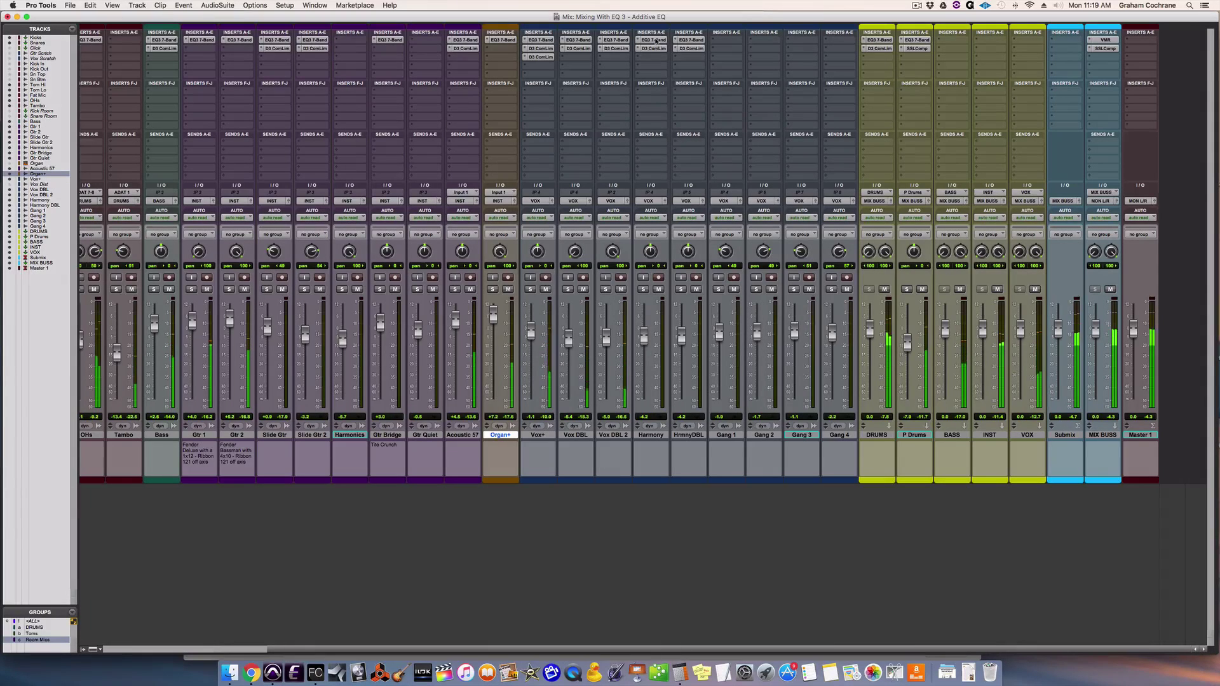
{"action": "left_click", "coordinate": [656, 41], "text": "ctrl+super"}
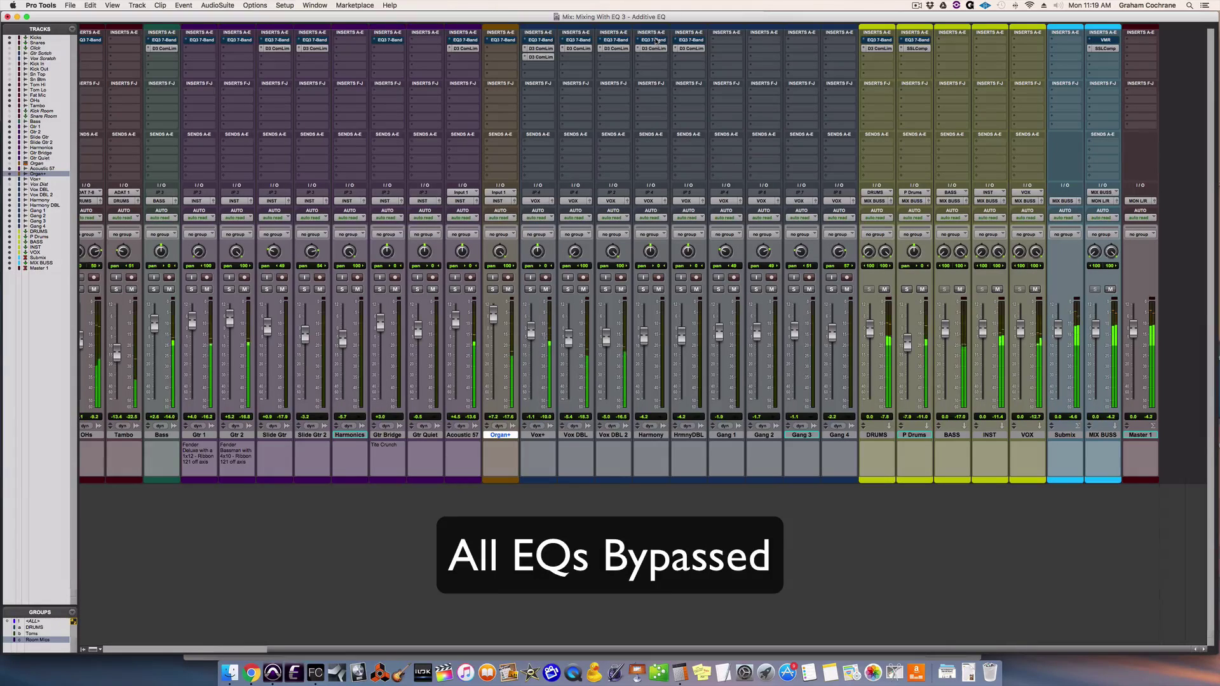
{"action": "left_click", "coordinate": [655, 40], "text": "ctrl+super"}
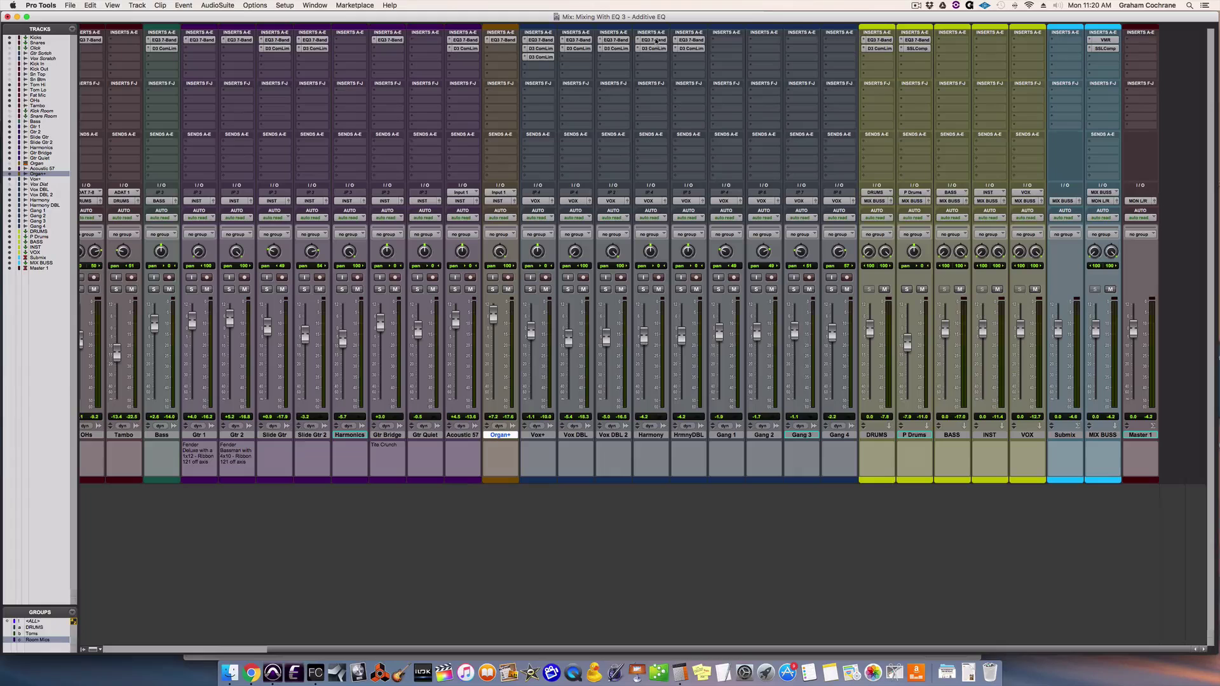
{"action": "key", "text": "super+equal"}
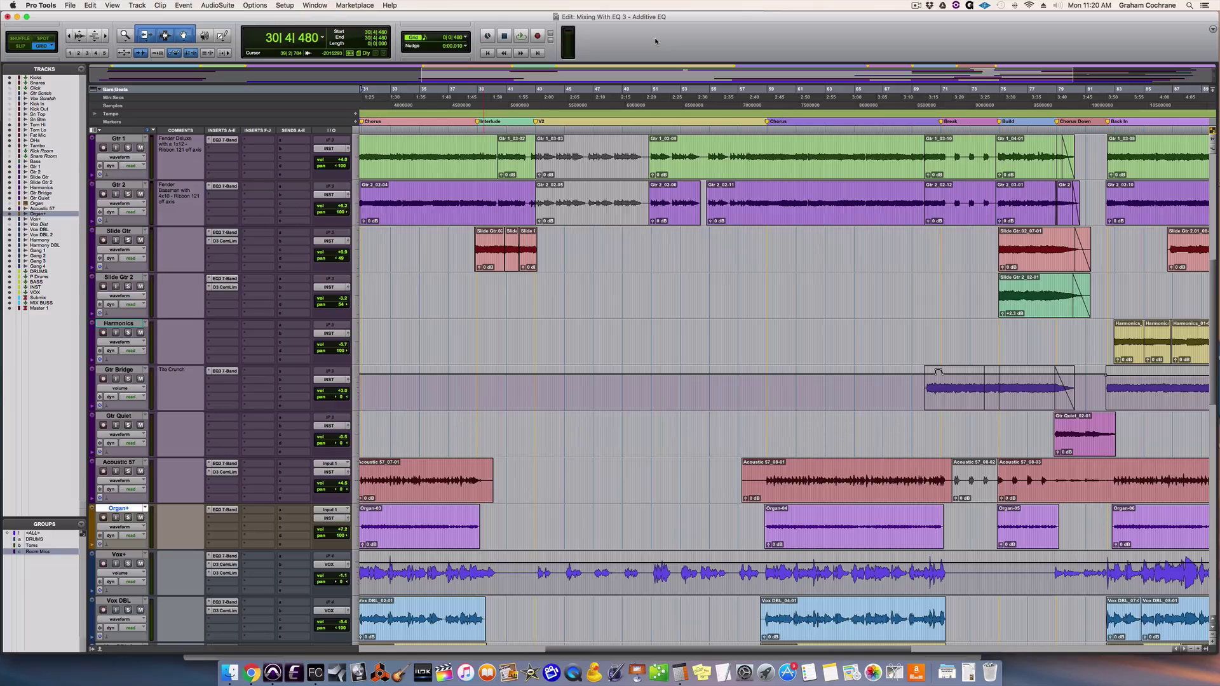